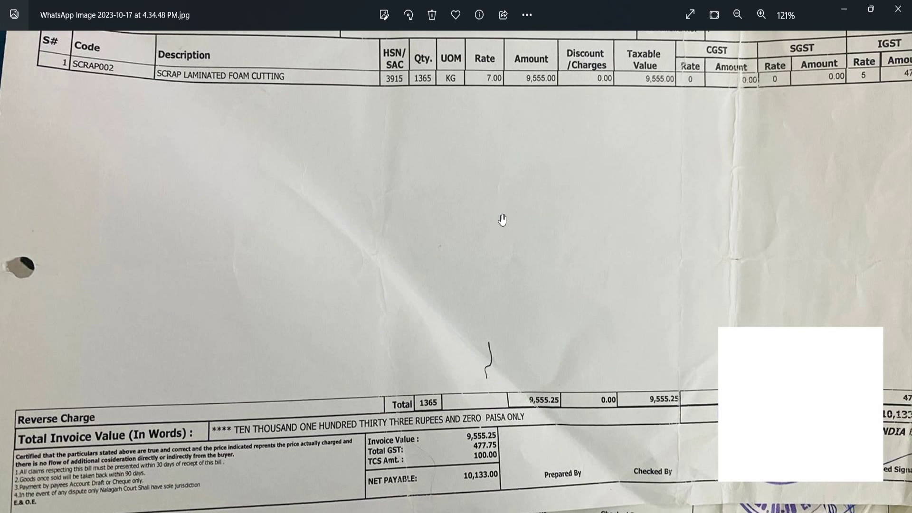
# - Switch to Tally 9 and start a new sales voucher with reference 1250
pyautogui.hotkey('alt', 'Tab')
pyautogui.hotkey('alt', 'Tab')
pyautogui.hotkey('alt', 'Tab')
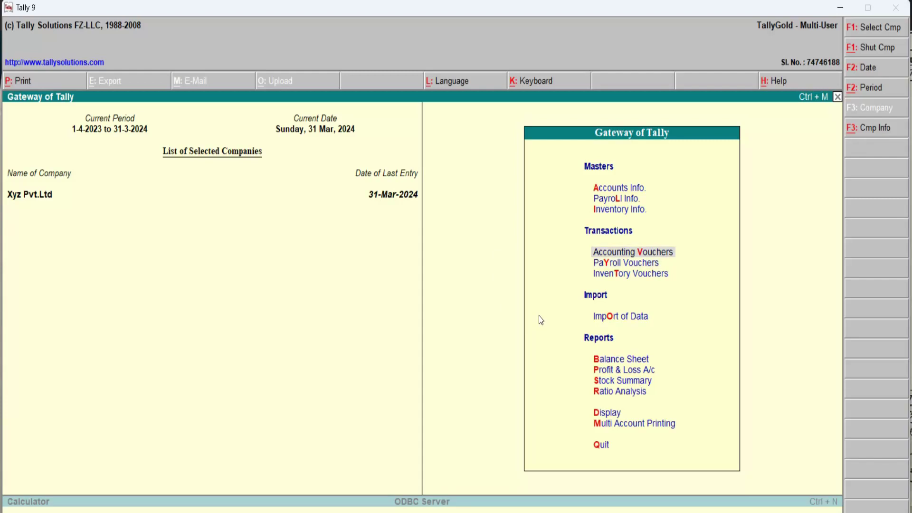
pyautogui.press('Return')
pyautogui.hotkey('alt', 'Tab')
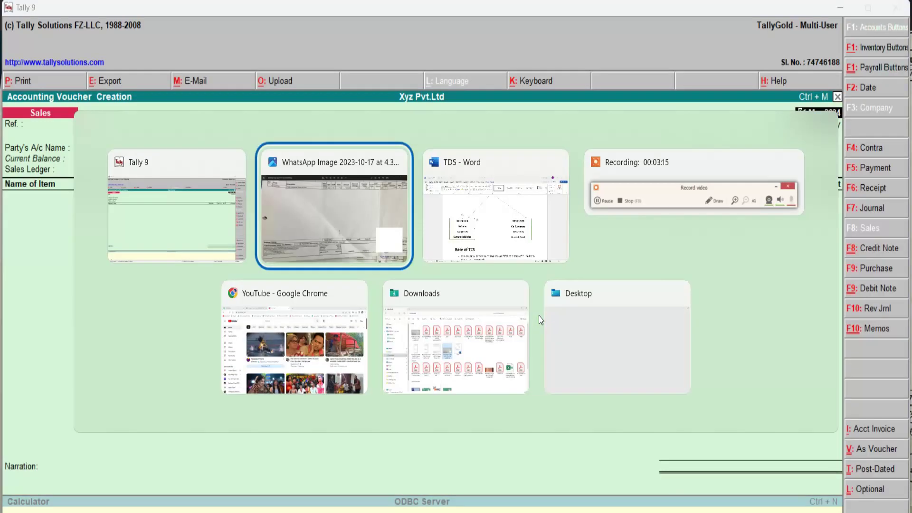
pyautogui.hotkey('alt', 'Tab')
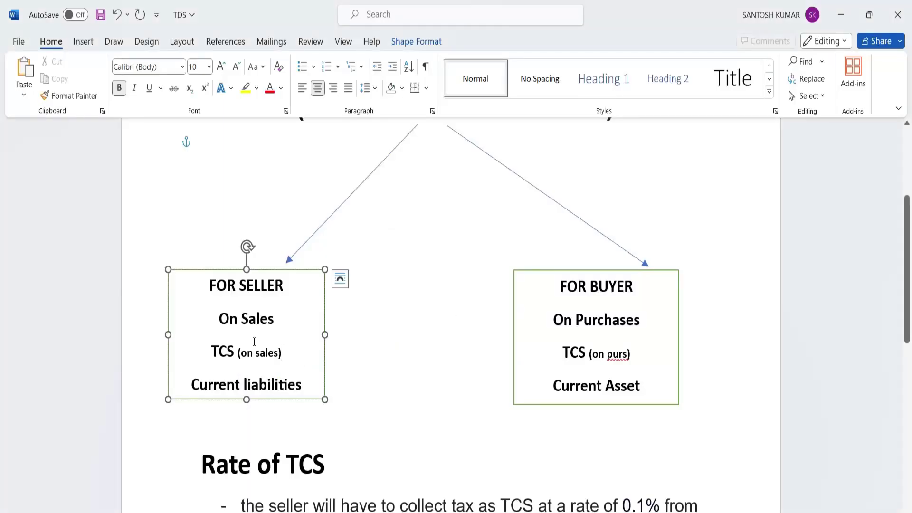
pyautogui.hotkey('alt', 'Tab')
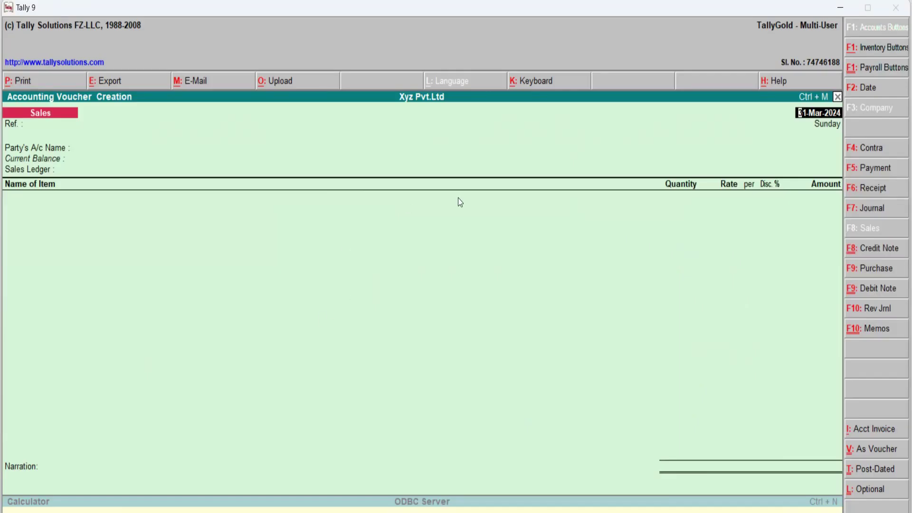
pyautogui.press('Return')
pyautogui.write('1250')
pyautogui.press('Return')
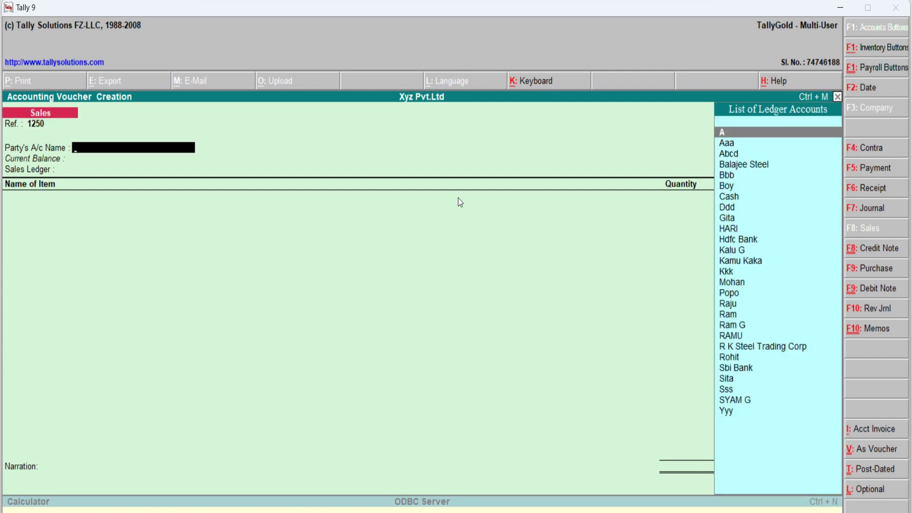
# - Create a party ledger named Steel under Sundry Debtors for the sales voucher
pyautogui.hotkey('alt', 'c')
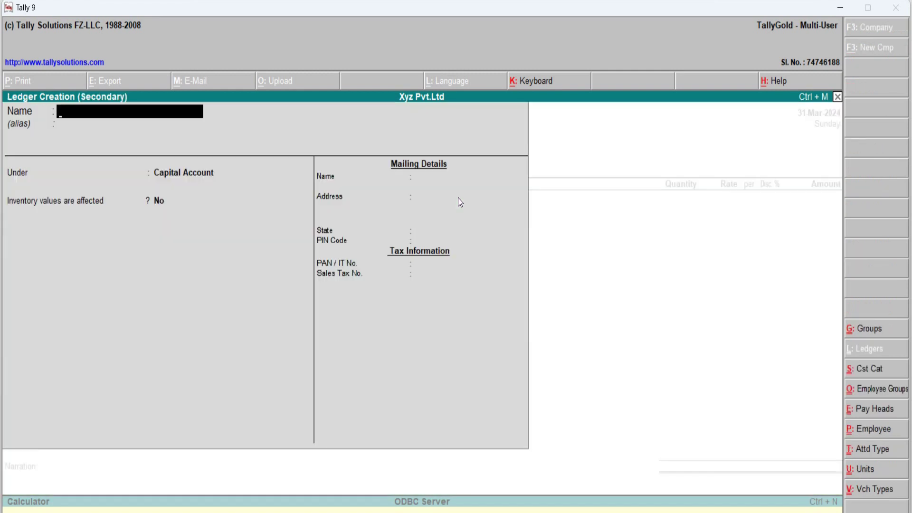
pyautogui.write('Steel')
pyautogui.press('Return')
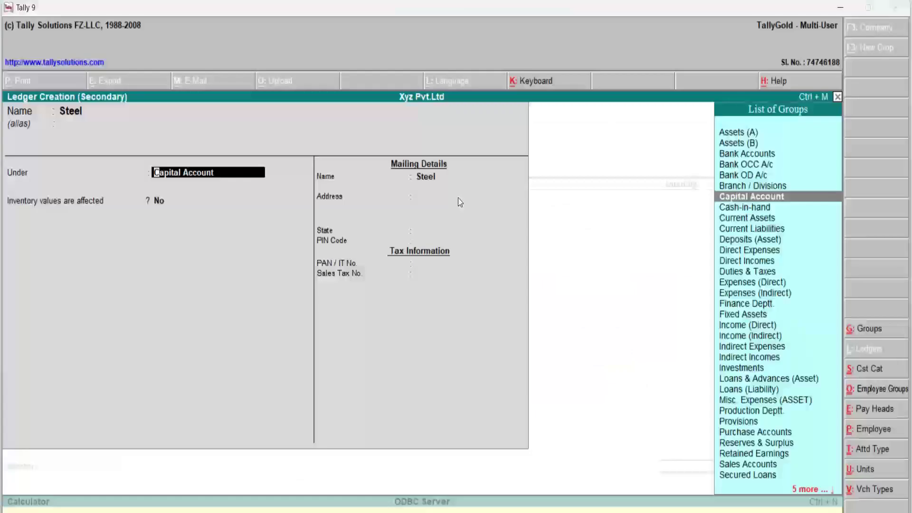
pyautogui.write('Sun')
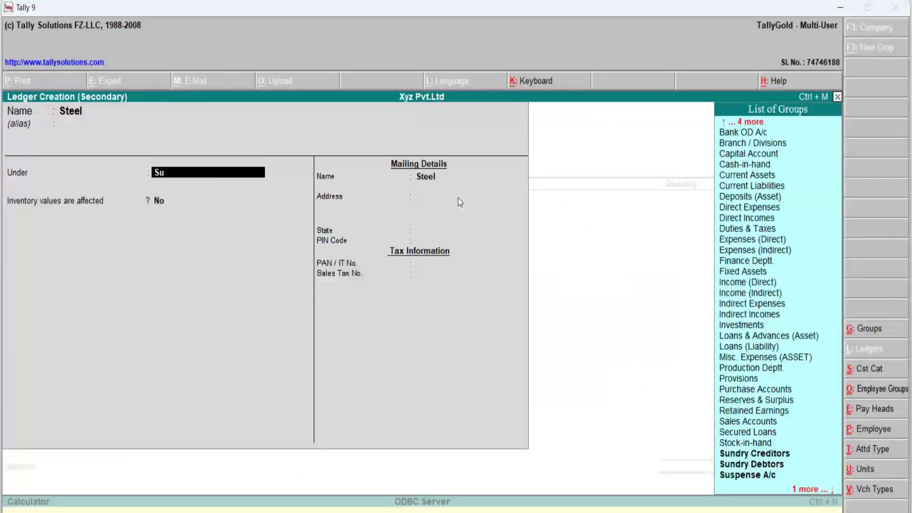
pyautogui.press('Down')
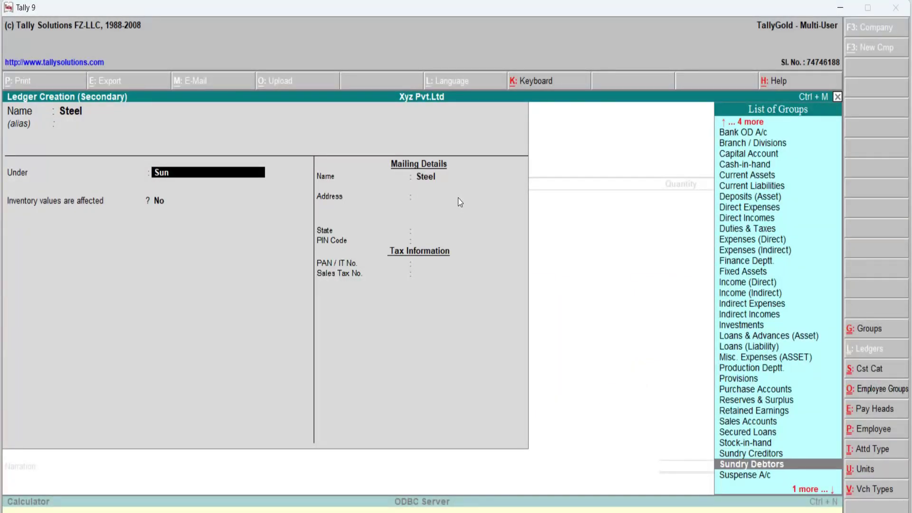
pyautogui.press('Return')
pyautogui.hotkey('ctrl', 'a')
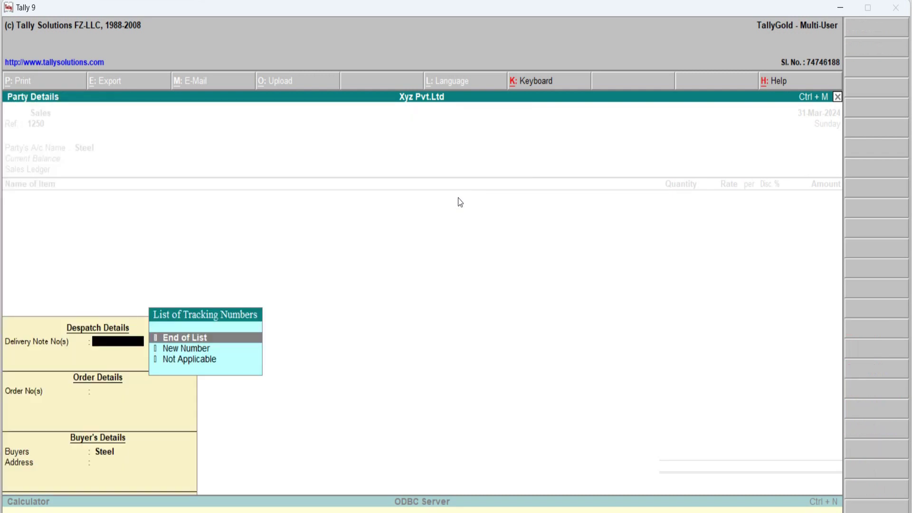
# - Accept the party details without despatch or order entries and choose Sales (Inter) as the sales ledger
pyautogui.press('Return')
pyautogui.press('Return')
pyautogui.hotkey('ctrl', 'a')
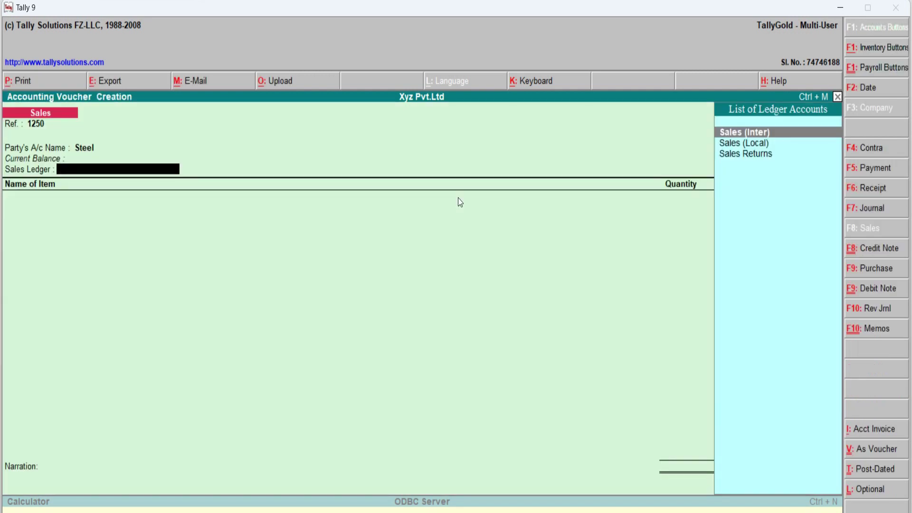
pyautogui.press('Return')
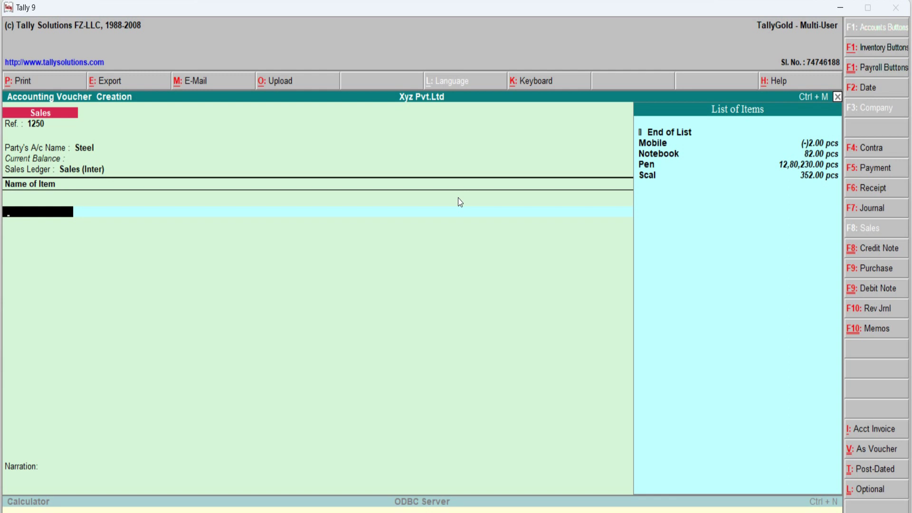
# - Start a new stock item named Scraps, checking the item description on the invoice photo
pyautogui.hotkey('alt', 'c')
pyautogui.write('Scrape')
pyautogui.hotkey('alt', 'Tab')
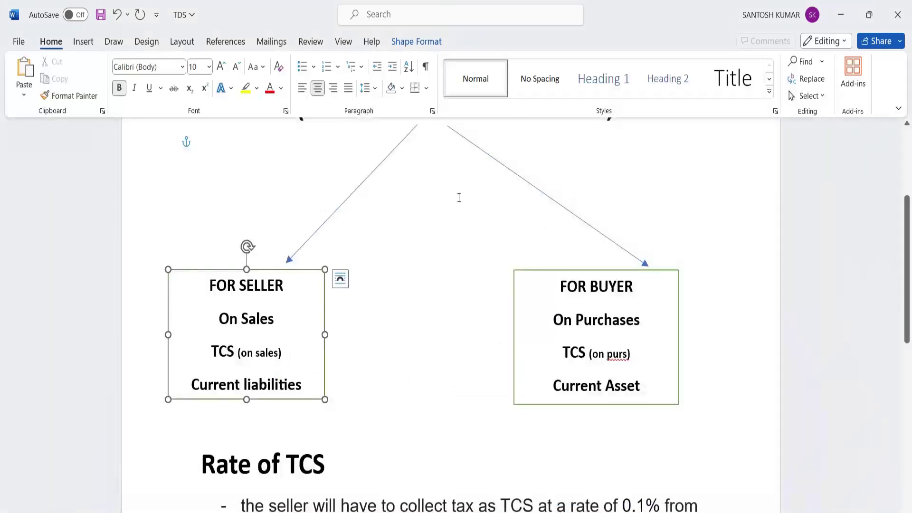
pyautogui.hotkey('alt', 'Tab')
pyautogui.click(458, 198)
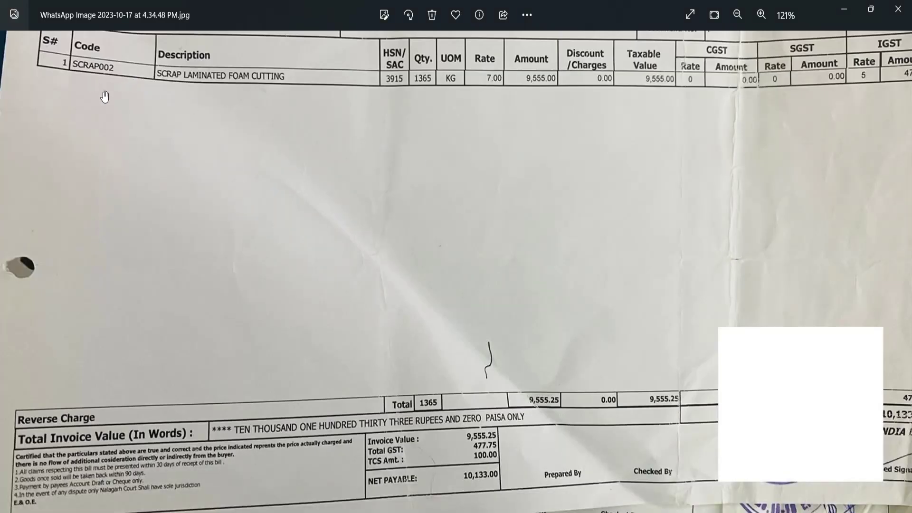
pyautogui.hotkey('alt', 'Tab')
pyautogui.hotkey('alt', 'Tab')
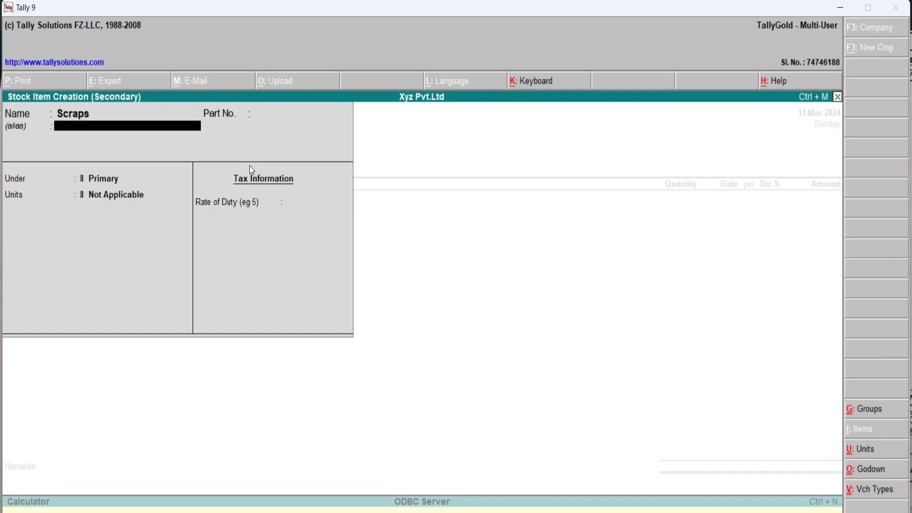
# - Place the Scraps stock item under Primary and set its unit to kg
pyautogui.press('Return')
pyautogui.press('Return')
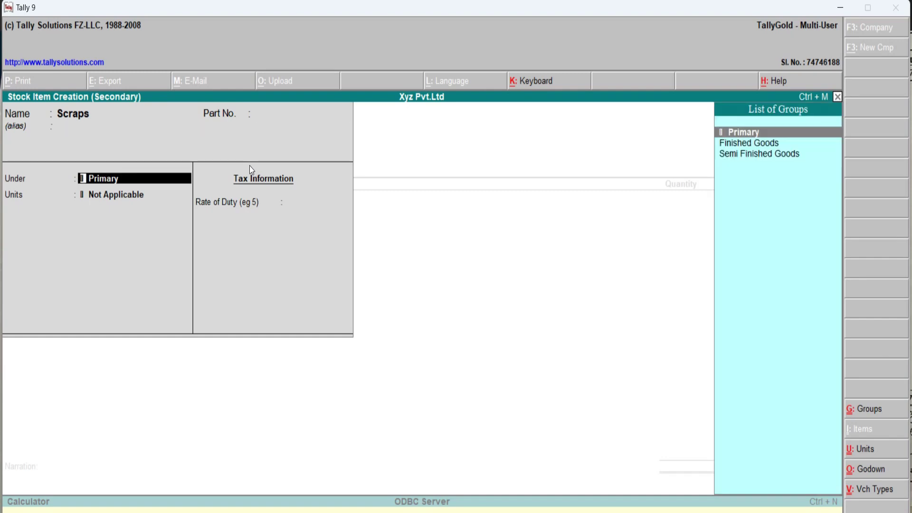
pyautogui.press('Return')
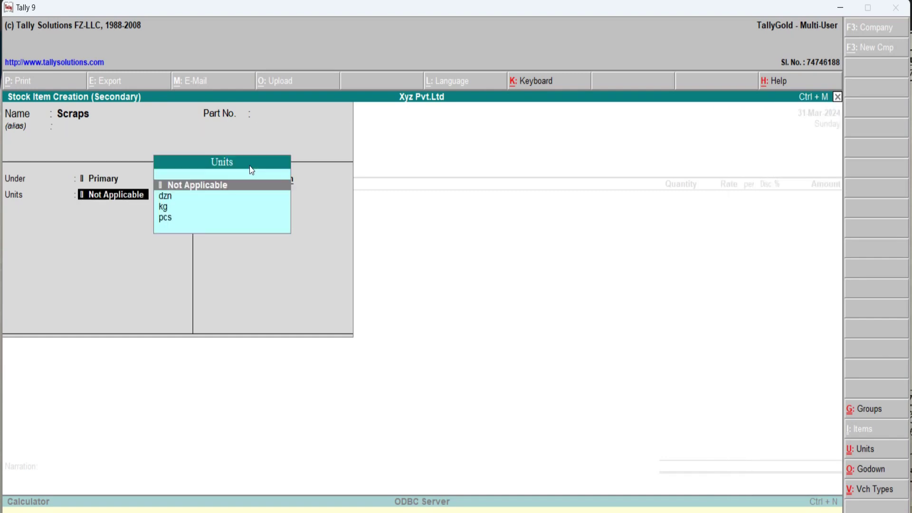
pyautogui.press('Down')
pyautogui.press('Down')
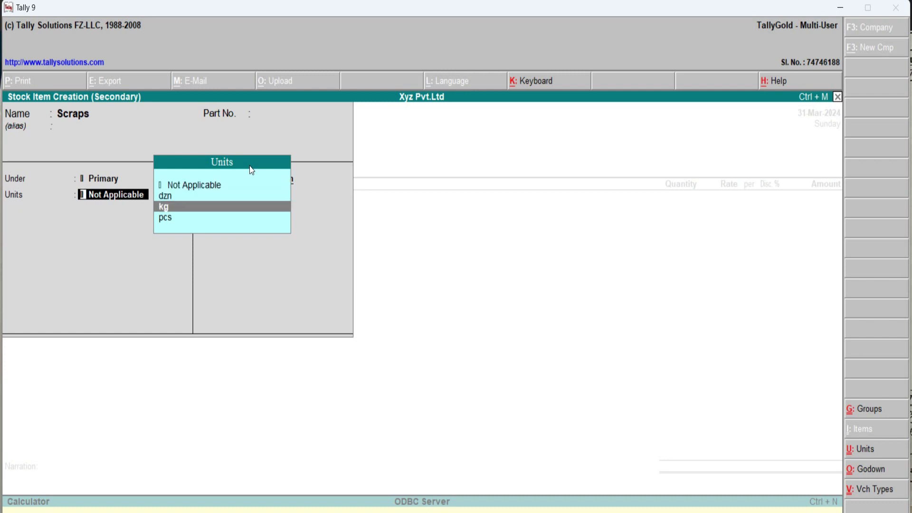
pyautogui.press('Return')
# - Review the kg unit's definition, keeping 2 decimal places, and save the Scraps stock item
pyautogui.press('BackSpace')
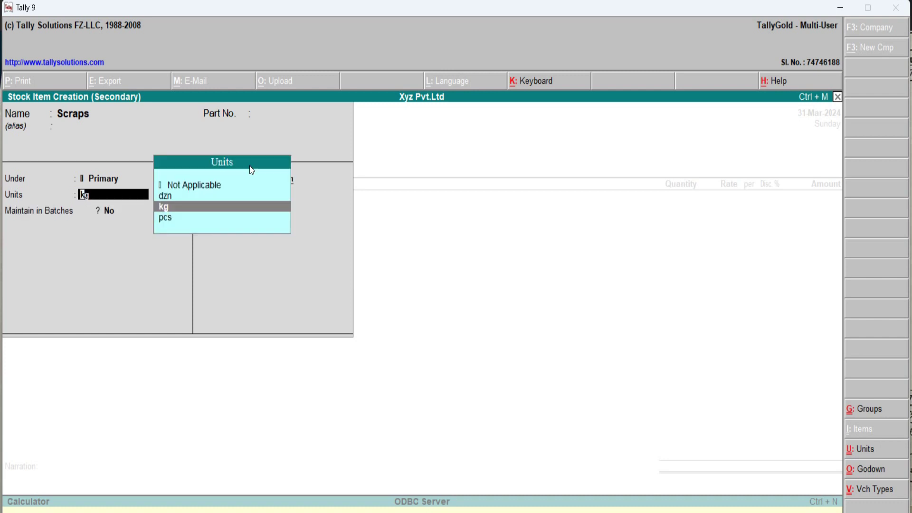
pyautogui.hotkey('ctrl', 'Return')
pyautogui.press('Return')
pyautogui.press('Return')
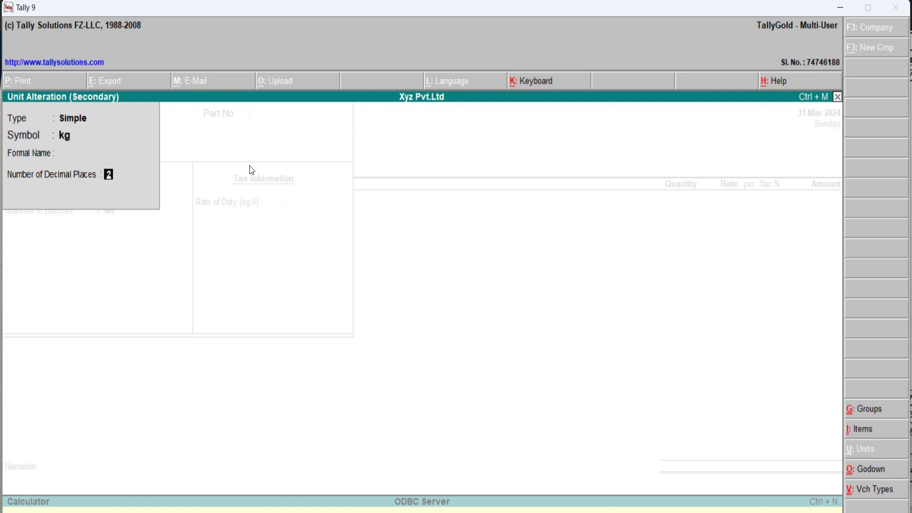
pyautogui.press('Return')
pyautogui.press('Return')
pyautogui.press('Return')
pyautogui.press('Return')
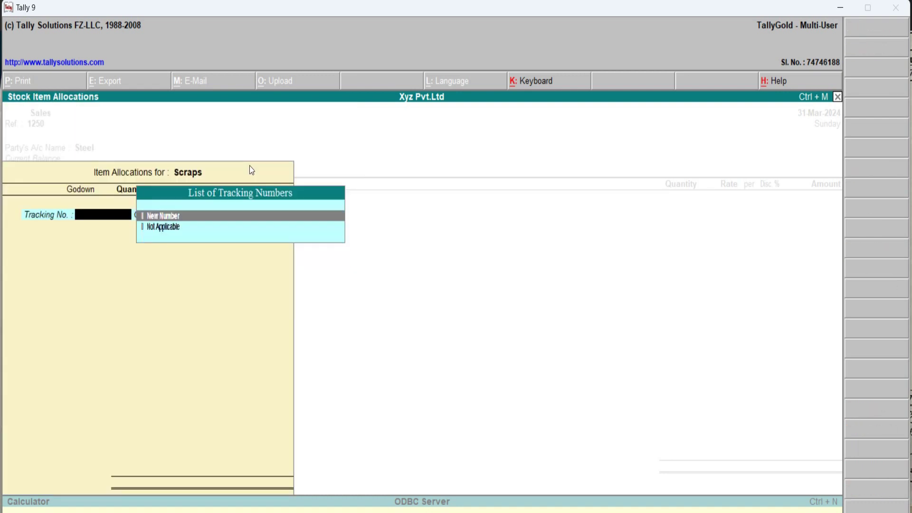
# - Set the tracking number and order number to Not Applicable for Scraps and leave the godown blank
pyautogui.press('Down')
pyautogui.press('Return')
pyautogui.press('Return')
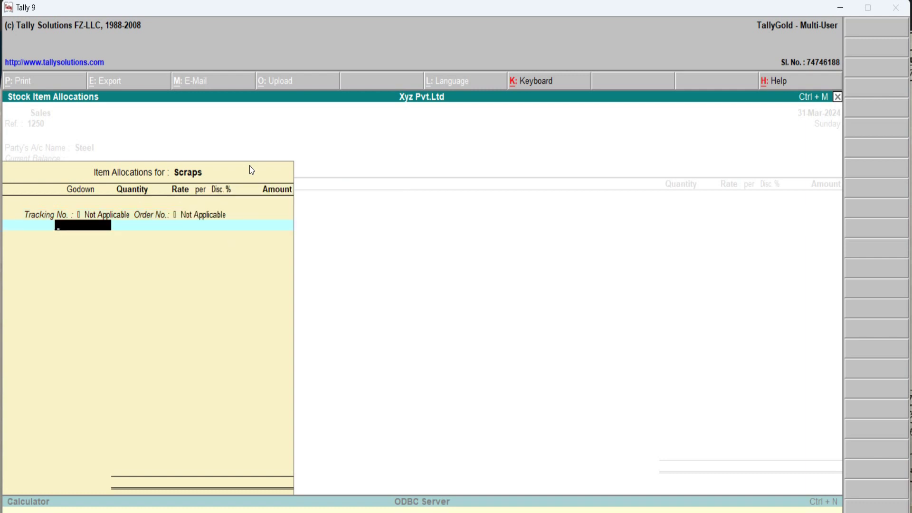
pyautogui.press('Return')
# - Enter a quantity of 1365 kg at a rate of 7 for Scraps, as given on the invoice photo
pyautogui.hotkey('alt', 'Tab')
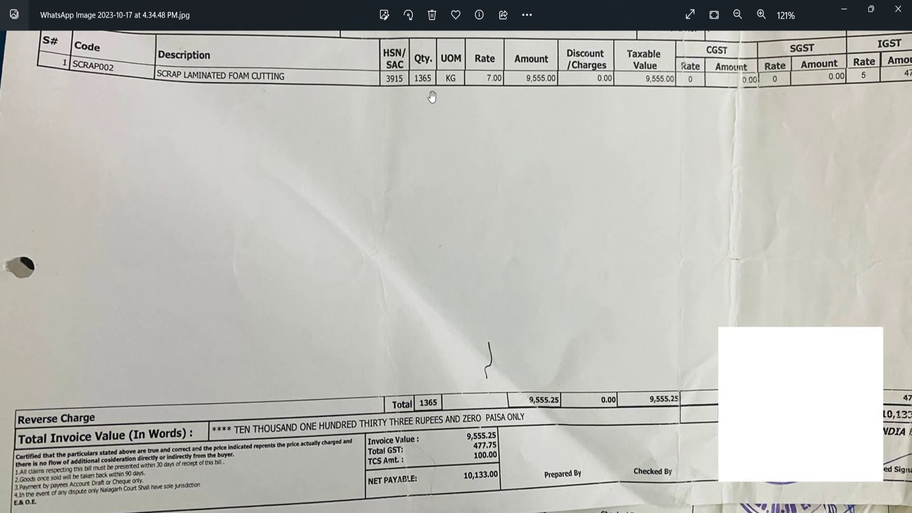
pyautogui.hotkey('alt', 'Tab')
pyautogui.write('1365')
pyautogui.press('Return')
pyautogui.press('Return')
pyautogui.hotkey('alt', 'Tab')
pyautogui.hotkey('alt', 'Tab')
pyautogui.write('7')
pyautogui.press('Return')
pyautogui.press('Return')
pyautogui.press('Return')
pyautogui.press('Return')
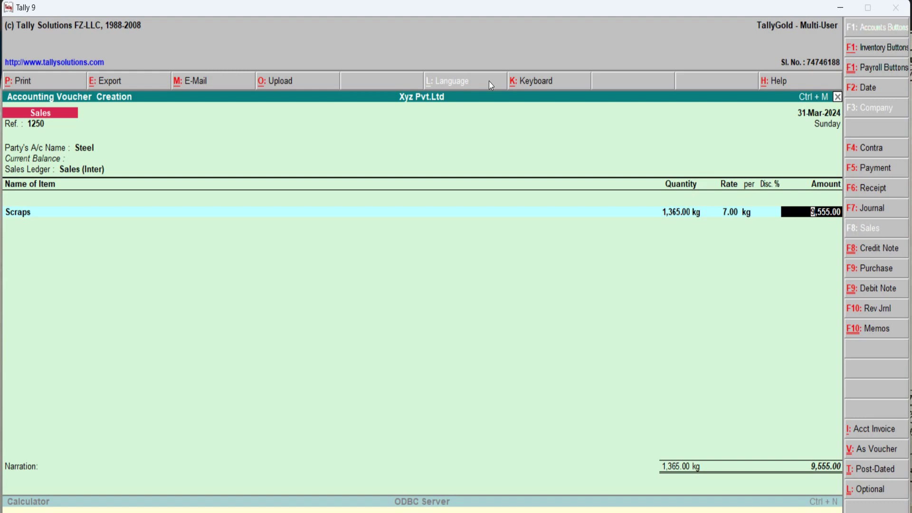
# - Check the item amount against the invoice photo and add the IGST ledger at 5%
pyautogui.hotkey('alt', 'Tab')
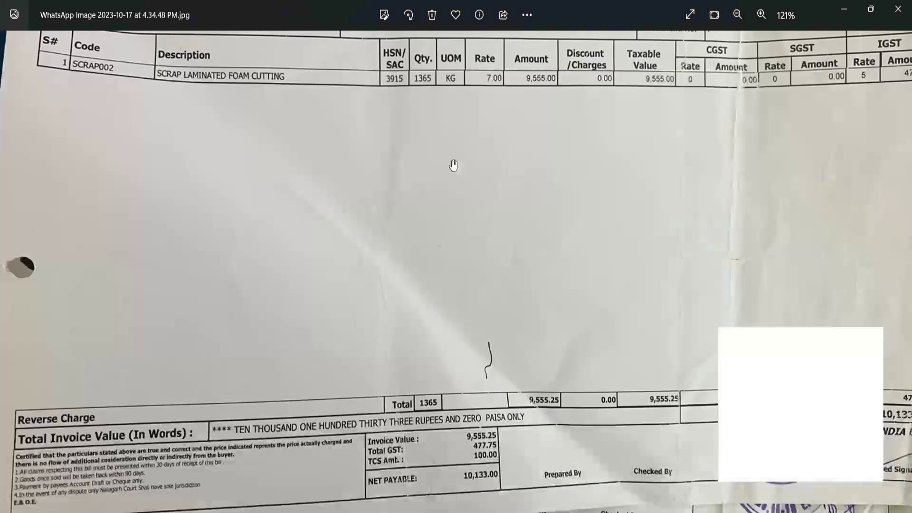
pyautogui.hotkey('alt', 'Tab')
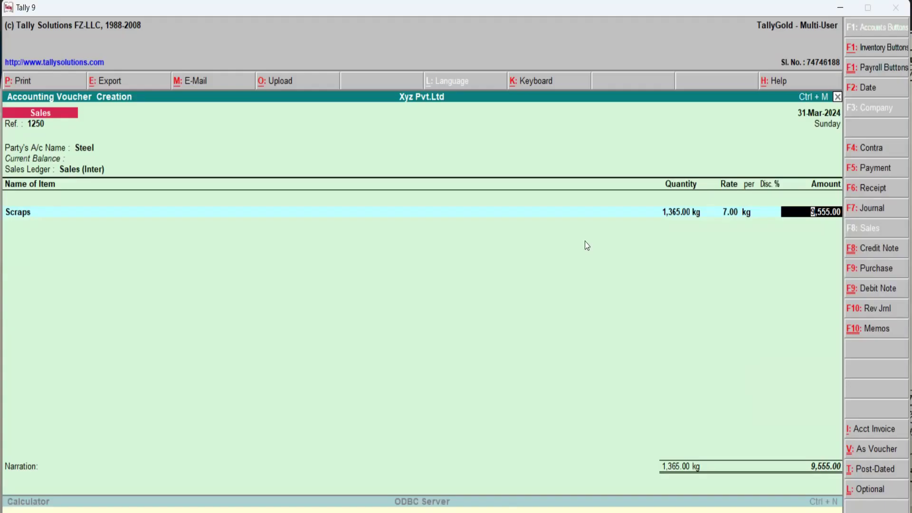
pyautogui.press('Return')
pyautogui.press('Return')
pyautogui.write('Ig')
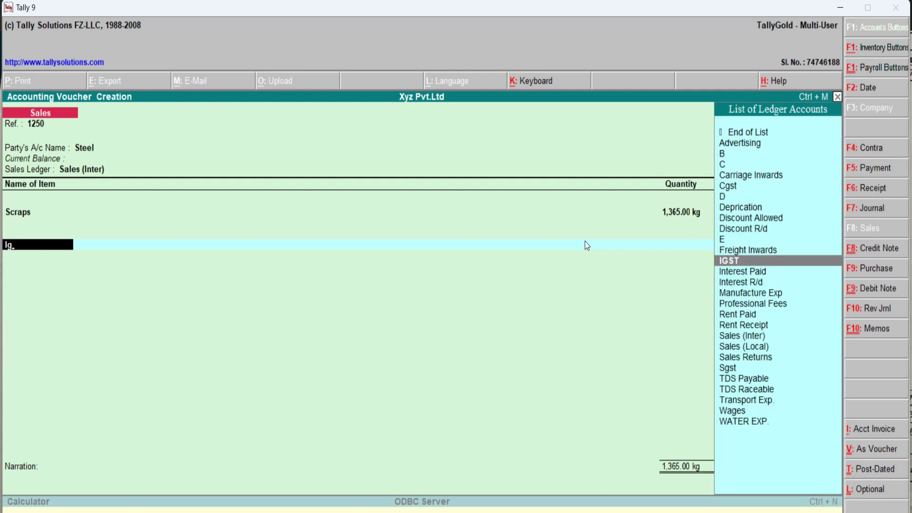
pyautogui.press('Return')
pyautogui.write('5')
pyautogui.press('Return')
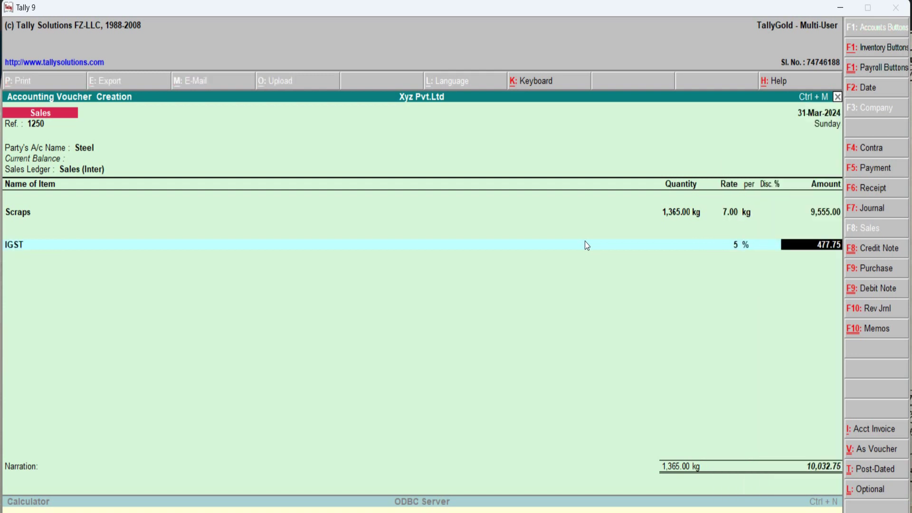
# - Compare the voucher with the invoice photo and set the Scraps amount to 9,555.25
pyautogui.hotkey('alt', 'Tab')
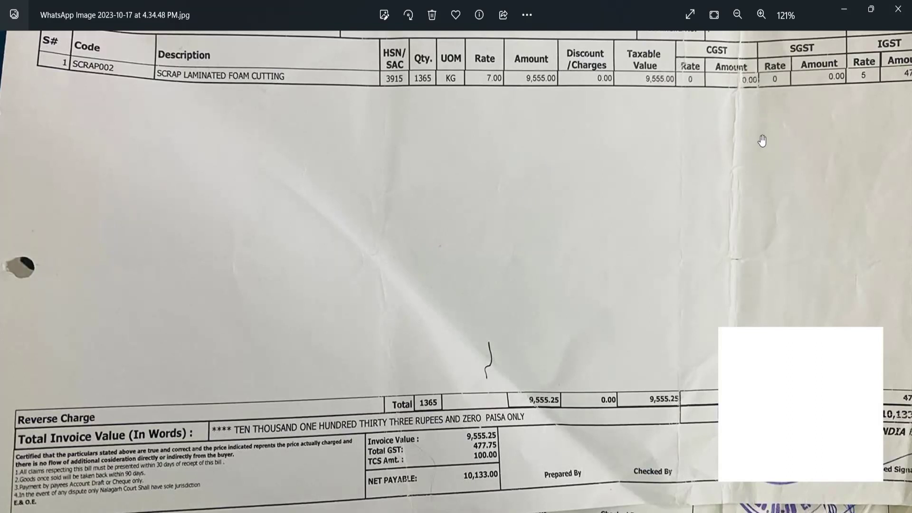
pyautogui.hotkey('alt', 'Tab')
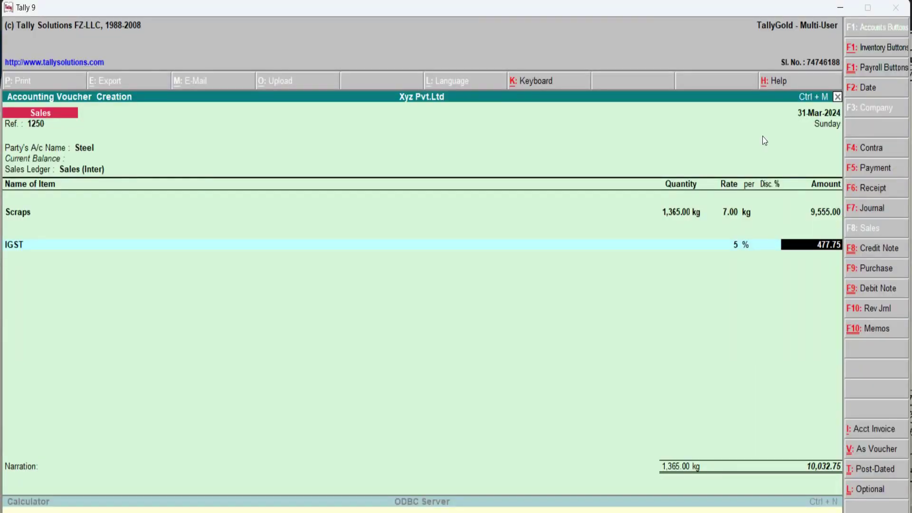
pyautogui.hotkey('alt', 'Tab')
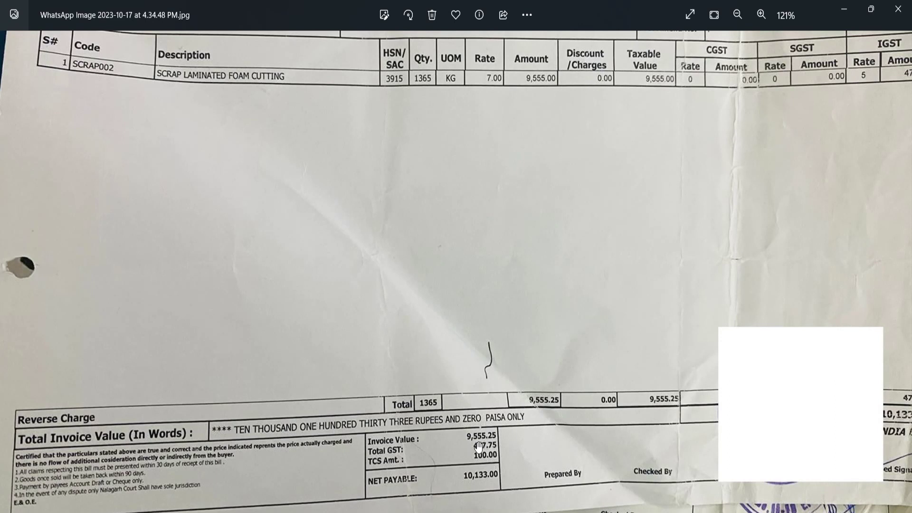
pyautogui.hotkey('alt', 'Tab')
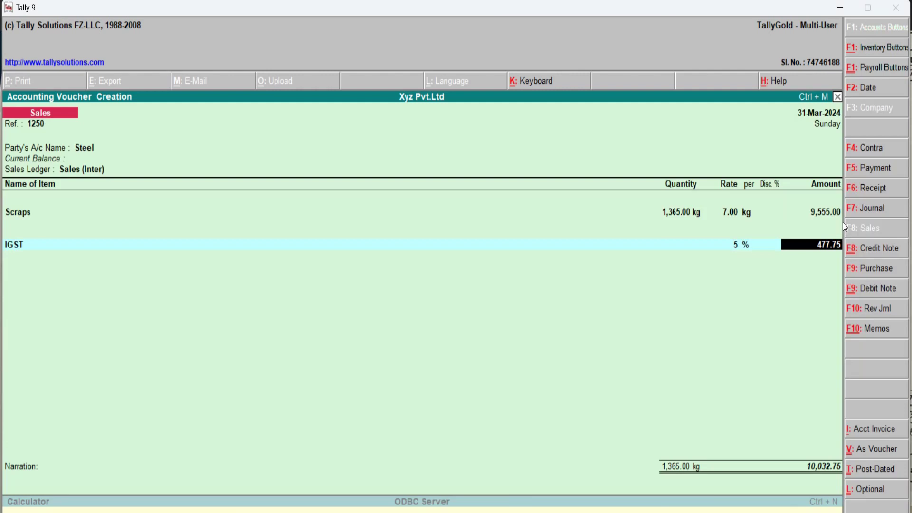
pyautogui.click(827, 211)
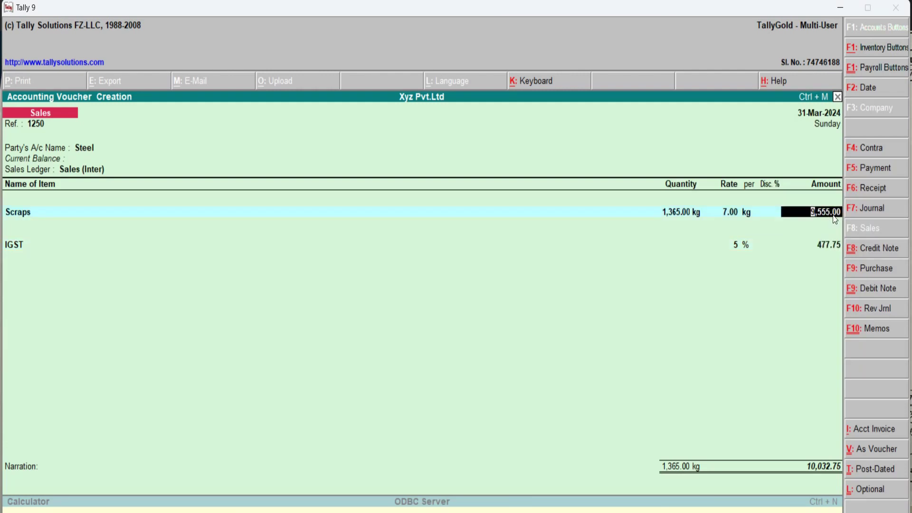
pyautogui.hotkey('alt', 'Tab')
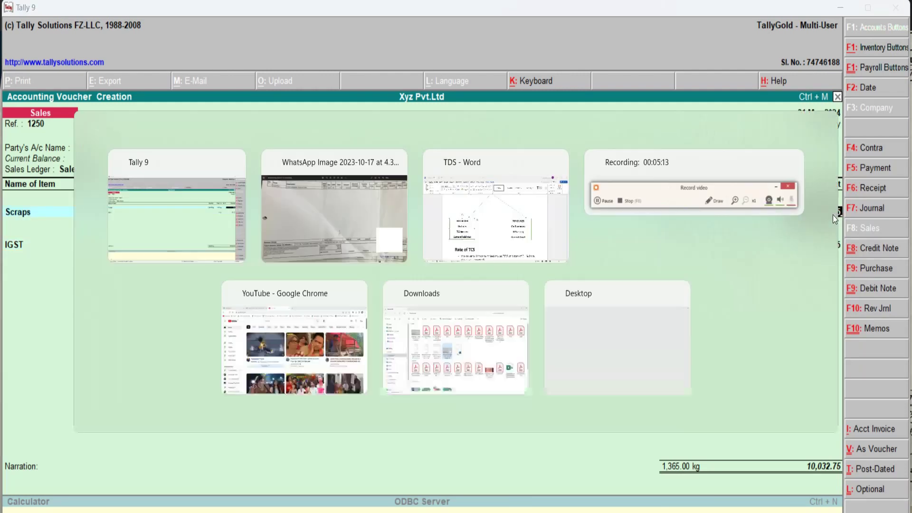
pyautogui.hotkey('alt', 'Tab')
pyautogui.write('9,555.25')
pyautogui.press('Return')
pyautogui.press('Return')
pyautogui.press('Return')
pyautogui.press('Return')
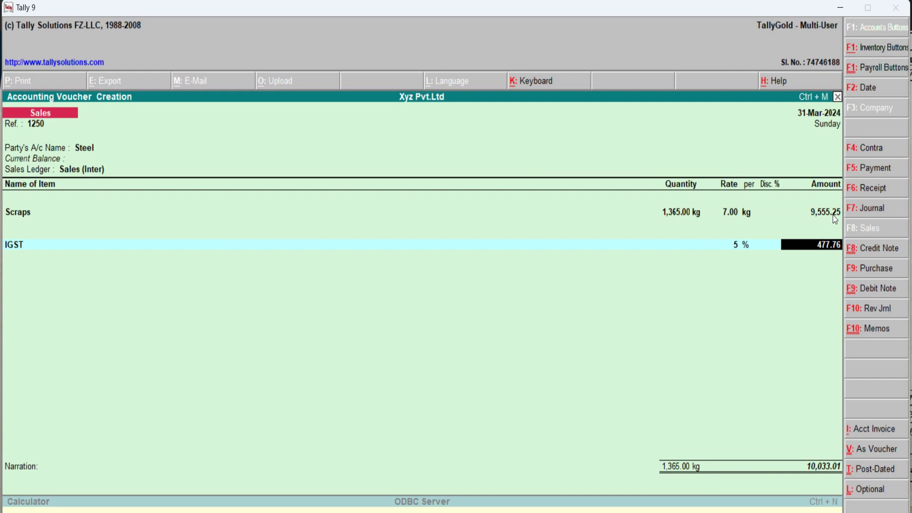
# - Compare the tax with the invoice photo and set the IGST amount to 477.75
pyautogui.hotkey('alt', 'Tab')
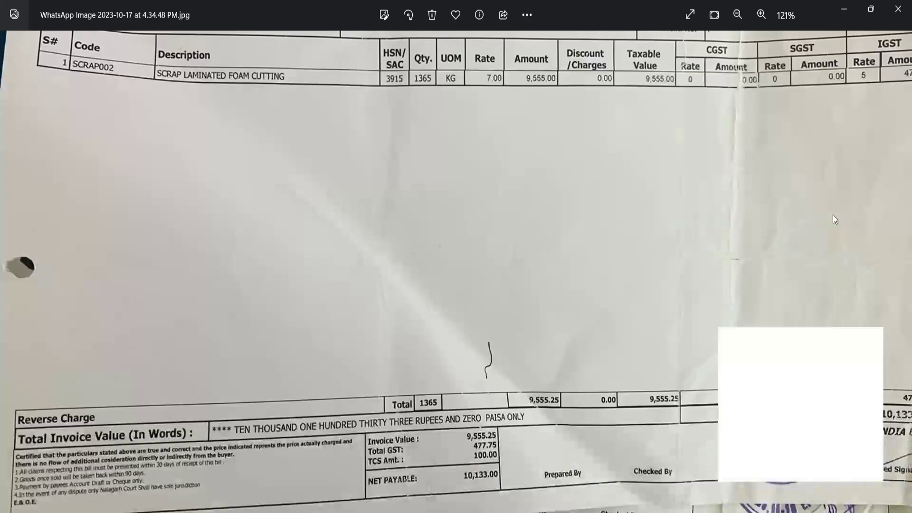
pyautogui.hotkey('alt', 'Tab')
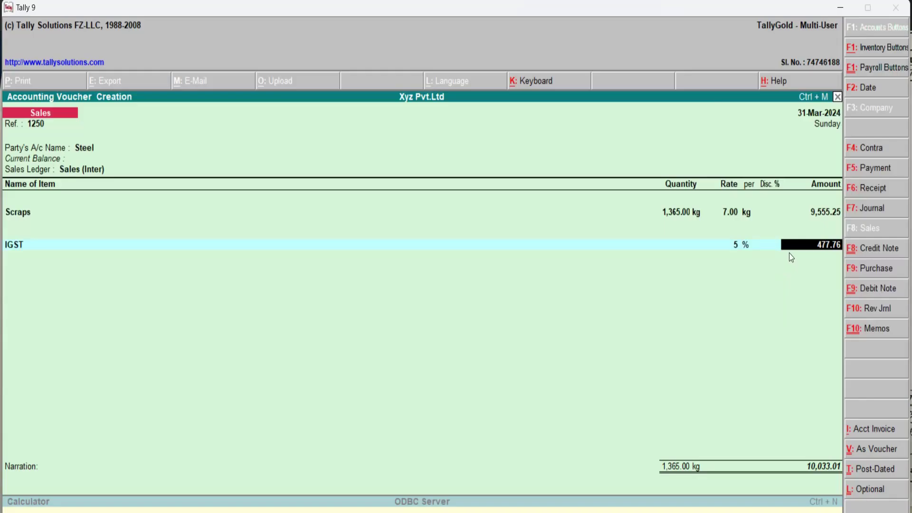
pyautogui.press('BackSpace')
pyautogui.write('5')
pyautogui.press('Return')
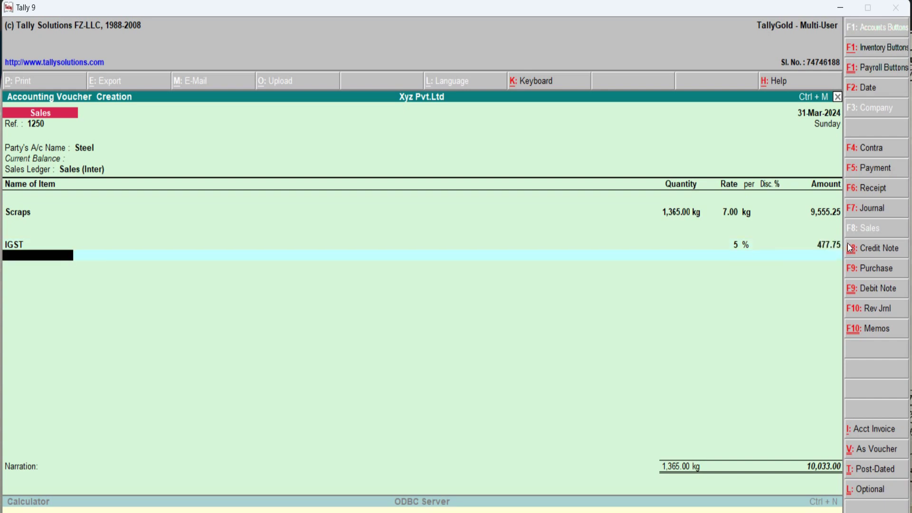
# - Check the invoice photo and the seller notes in Word, and start a new ledger named TCS (on Sales) from the voucher
pyautogui.hotkey('alt', 'Tab')
pyautogui.hotkey('alt', 'Tab')
pyautogui.hotkey('alt', 'c')
pyautogui.hotkey('alt', 'Tab')
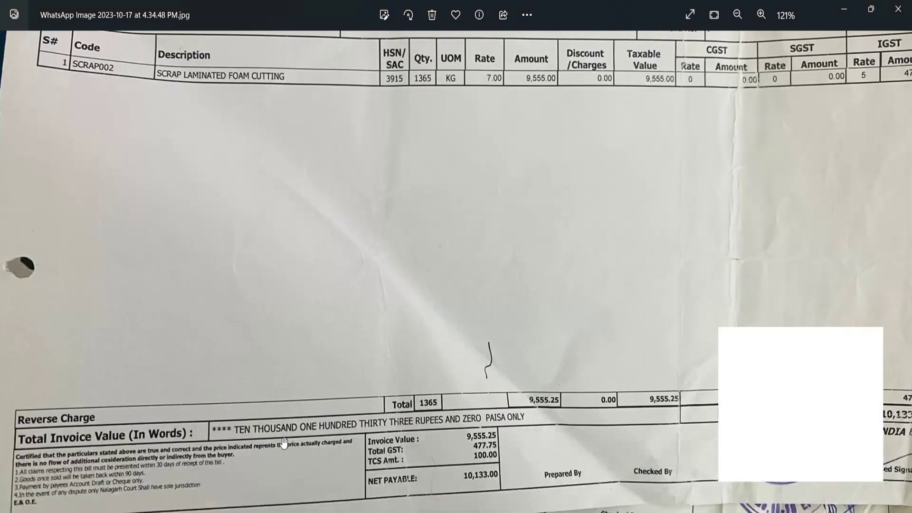
pyautogui.hotkey('alt', 'Tab')
pyautogui.hotkey('alt', 'Tab')
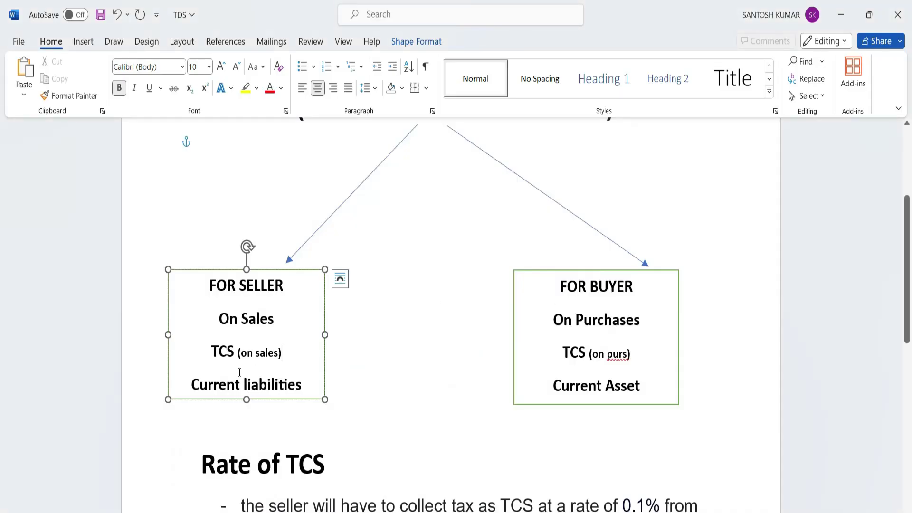
pyautogui.moveTo(213, 347); pyautogui.dragTo(282, 355)
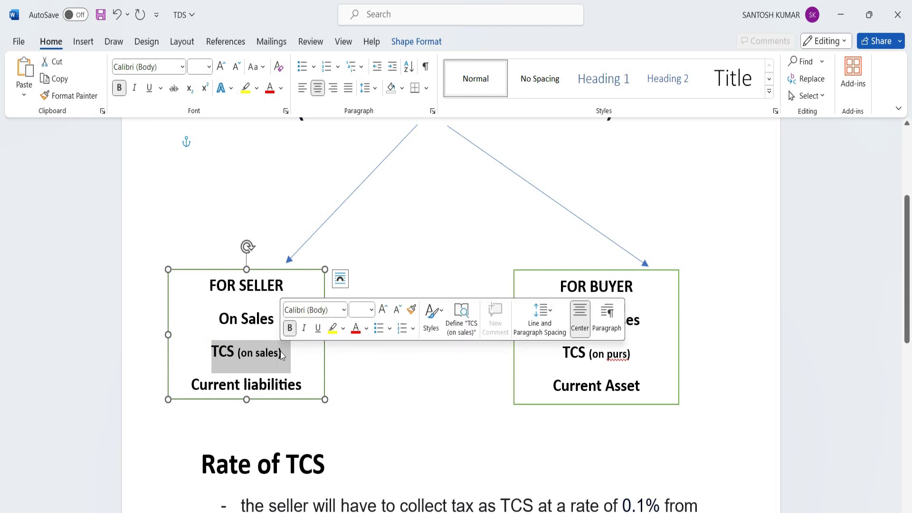
pyautogui.hotkey('alt', 'Tab')
pyautogui.hotkey('alt', 'Tab')
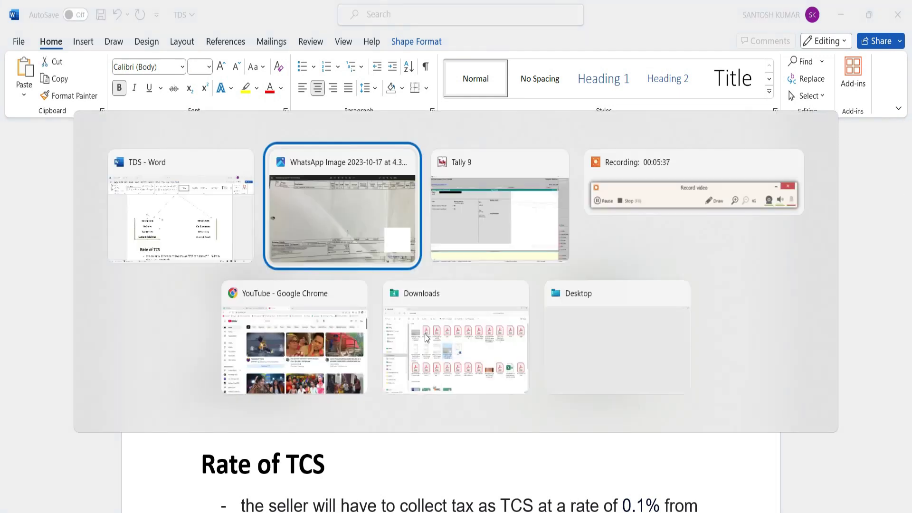
pyautogui.hotkey('ctrl', 'alt', 'v')
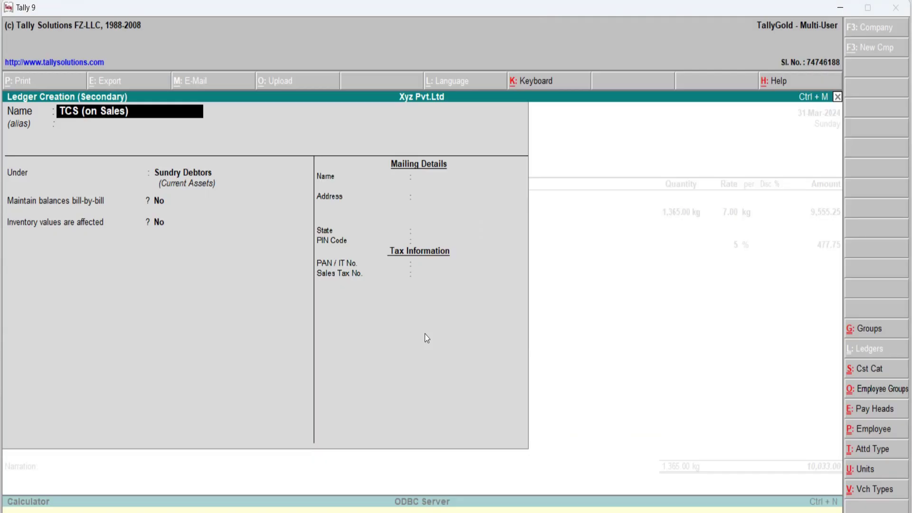
# - Place the TCS (on Sales) ledger under Current Liabilities, as in the Word notes, and save it
pyautogui.press('Return')
pyautogui.hotkey('alt', 'Tab')
pyautogui.hotkey('alt', 'Tab')
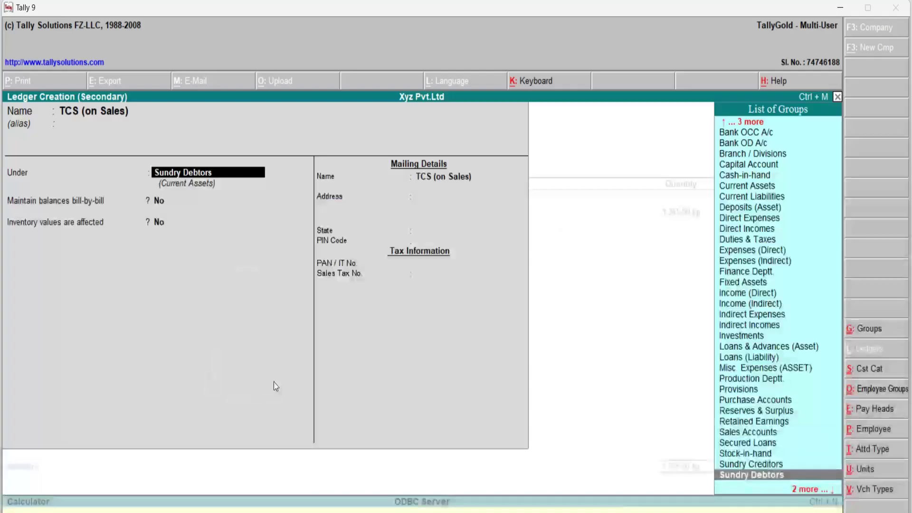
pyautogui.write('Cu')
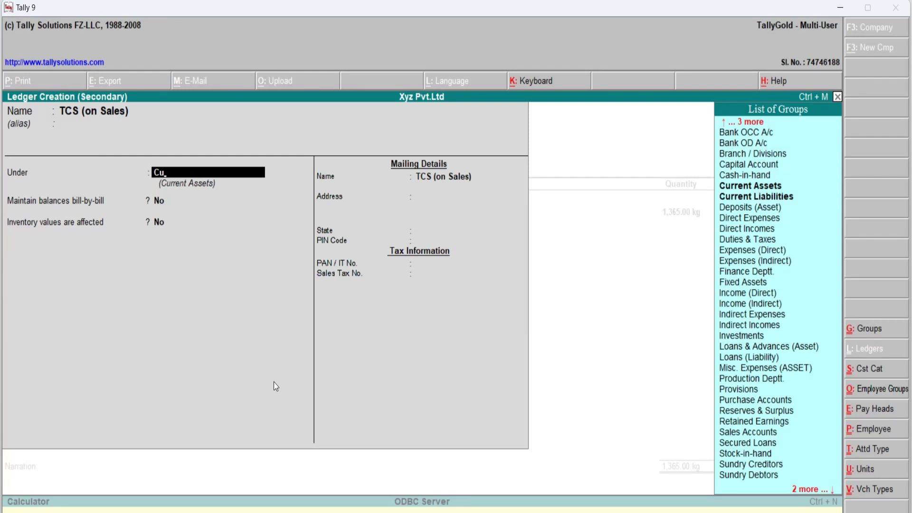
pyautogui.press('Up')
pyautogui.press('Down')
pyautogui.press('Down')
pyautogui.press('Return')
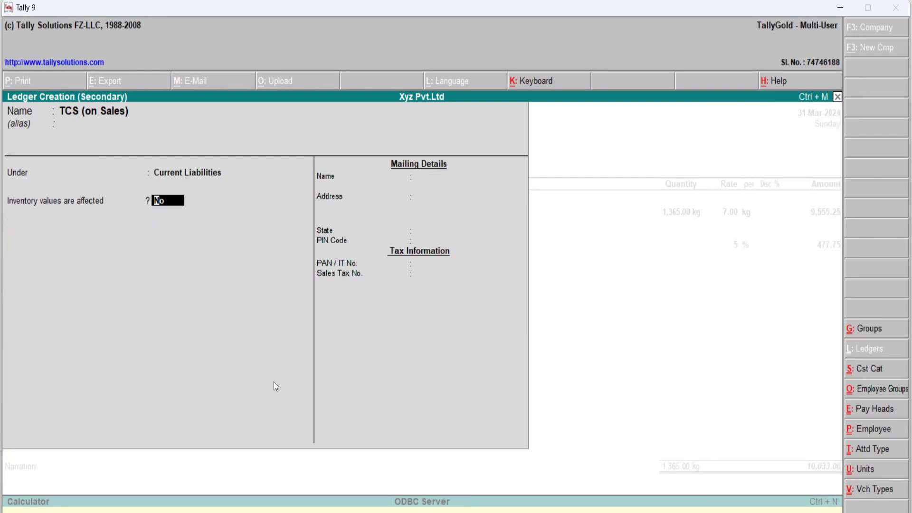
pyautogui.hotkey('ctrl', 'a')
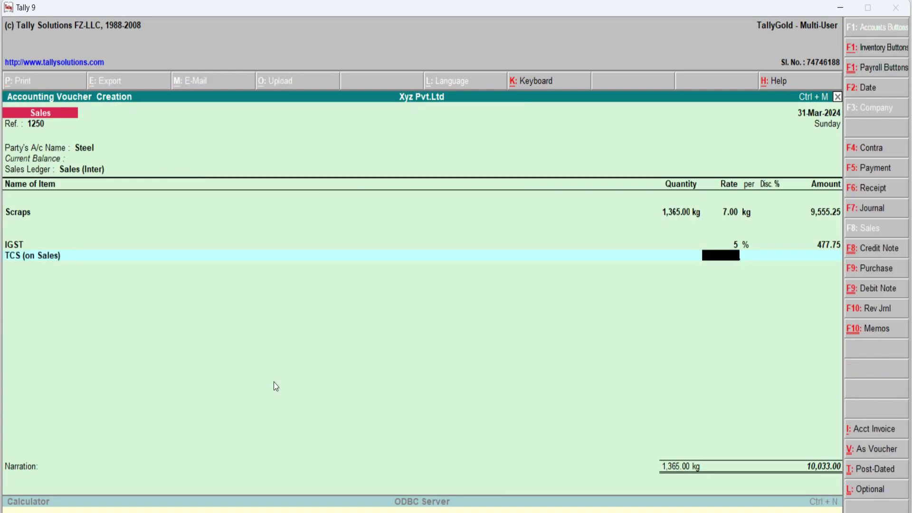
# - Look up the TCS amount on the invoice photo and enter 100 for TCS (on Sales) in the voucher
pyautogui.hotkey('alt', 'Tab')
pyautogui.hotkey('alt', 'Tab')
pyautogui.hotkey('alt', 'Tab')
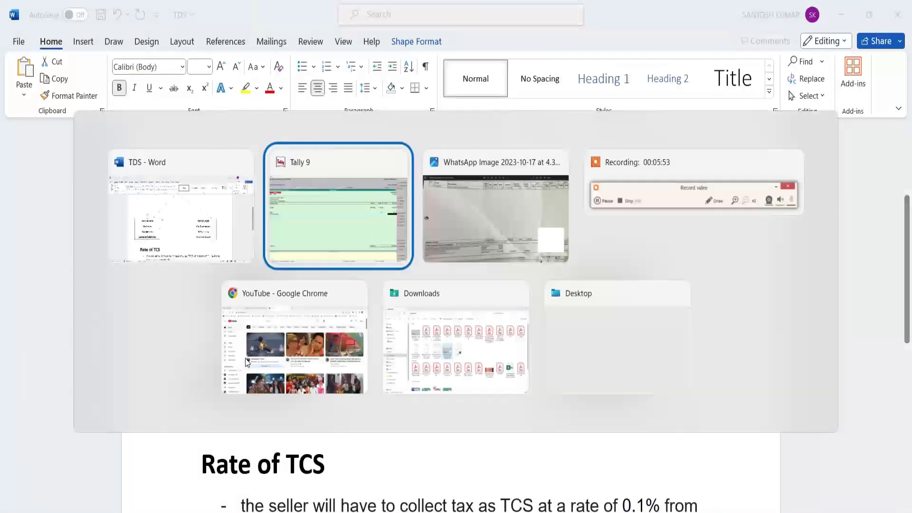
pyautogui.moveTo(421, 382); pyautogui.dragTo(429, 259)
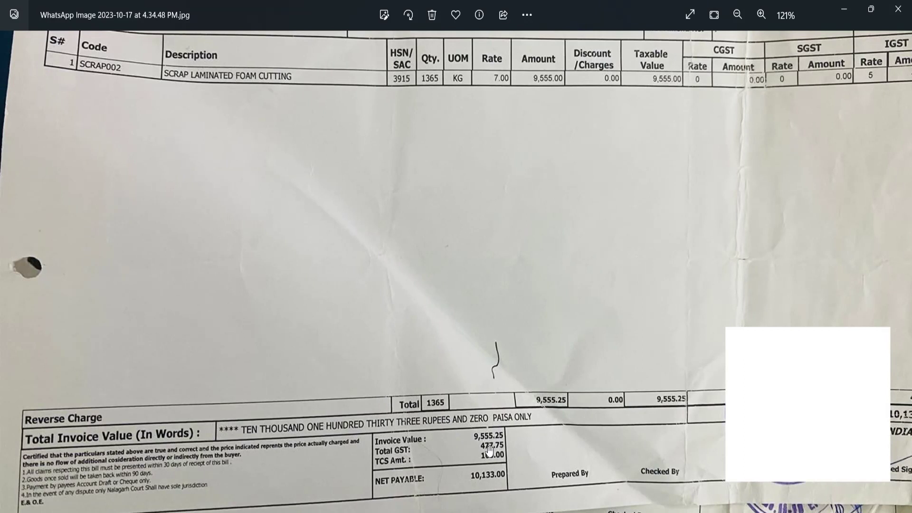
pyautogui.hotkey('alt', 'Tab')
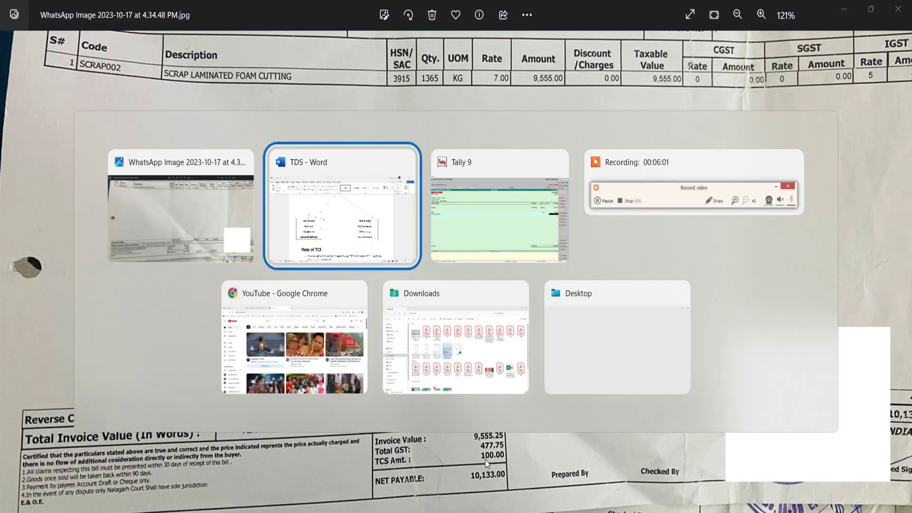
pyautogui.hotkey('alt', 'Tab')
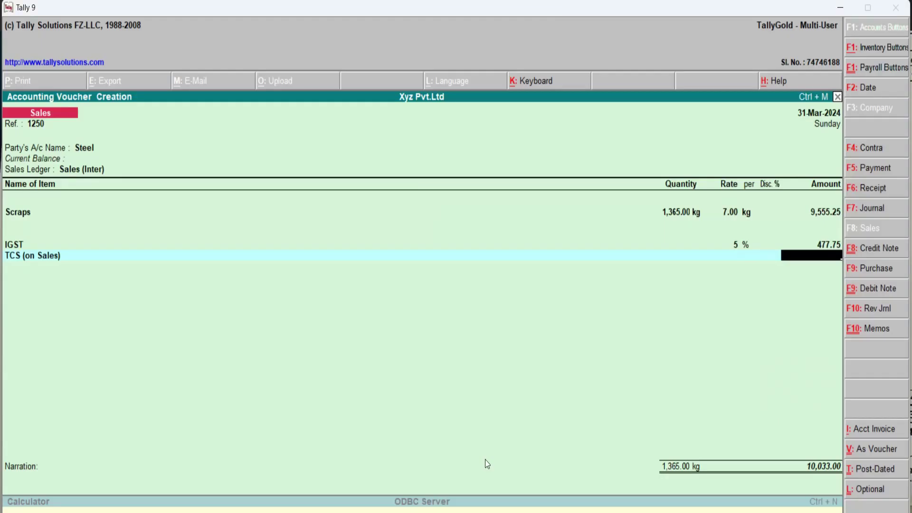
pyautogui.write('00')
pyautogui.press('Return')
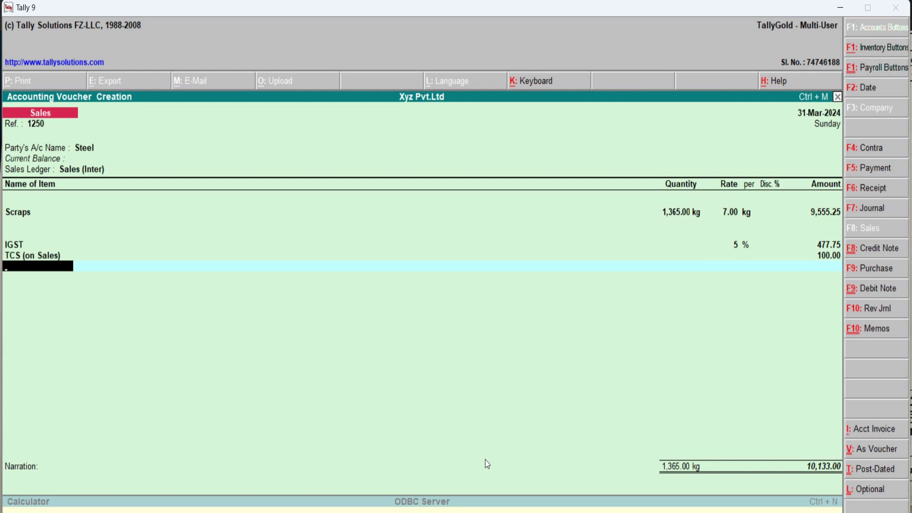
# - Compare the voucher total with the invoice photo's net payable and save the sales voucher with a blank narration
pyautogui.press('Return')
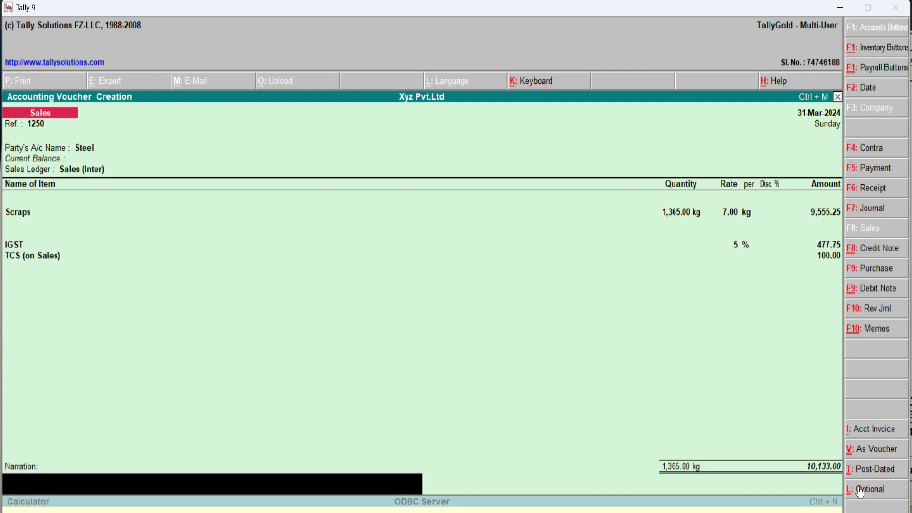
pyautogui.hotkey('alt', 'Tab')
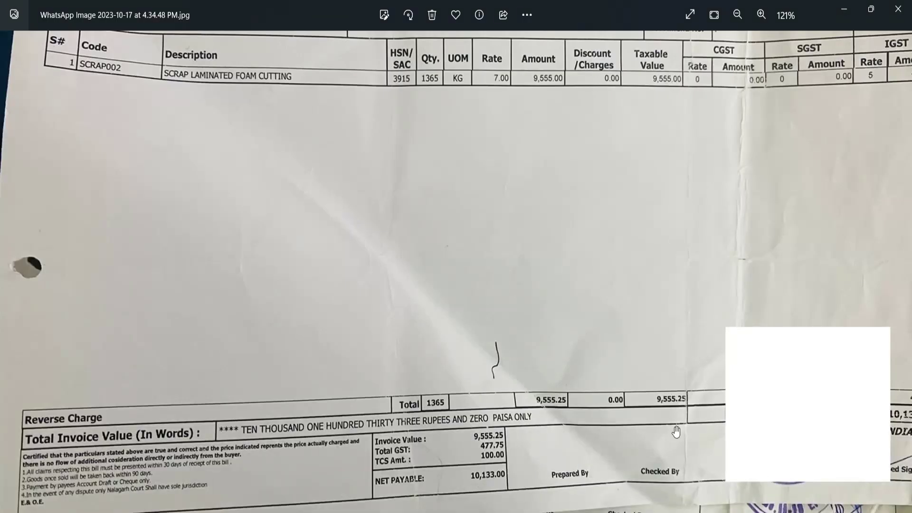
pyautogui.hotkey('alt', 'Tab')
pyautogui.press('Return')
pyautogui.press('Return')
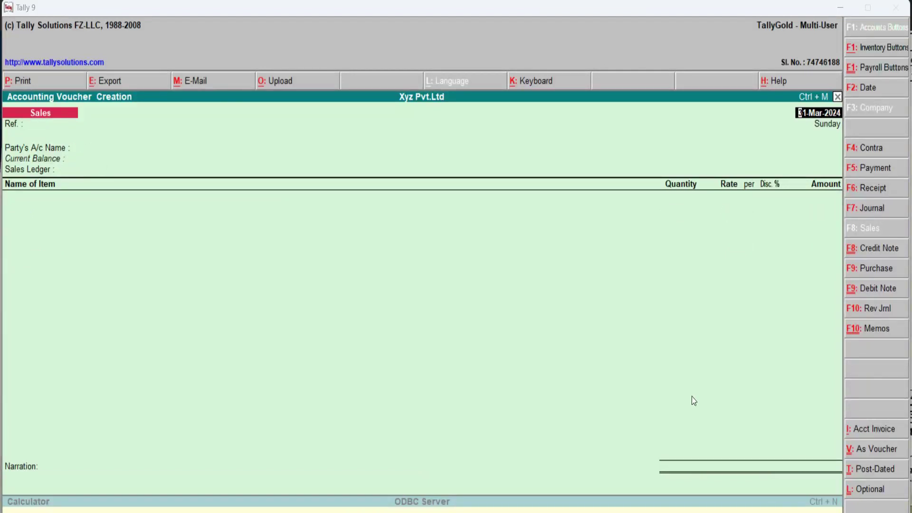
# - Review the buyer-side TCS treatment and the TCS rates in the Word notes, then return to Tally
pyautogui.hotkey('alt', 'Tab')
pyautogui.hotkey('alt', 'Tab')
pyautogui.press('Tab')
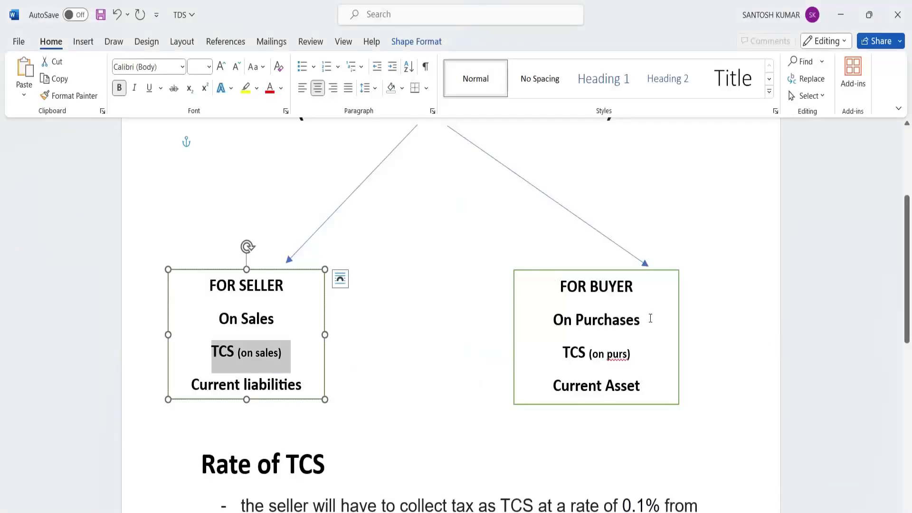
pyautogui.click(625, 287)
pyautogui.moveTo(908, 240); pyautogui.dragTo(908, 265)
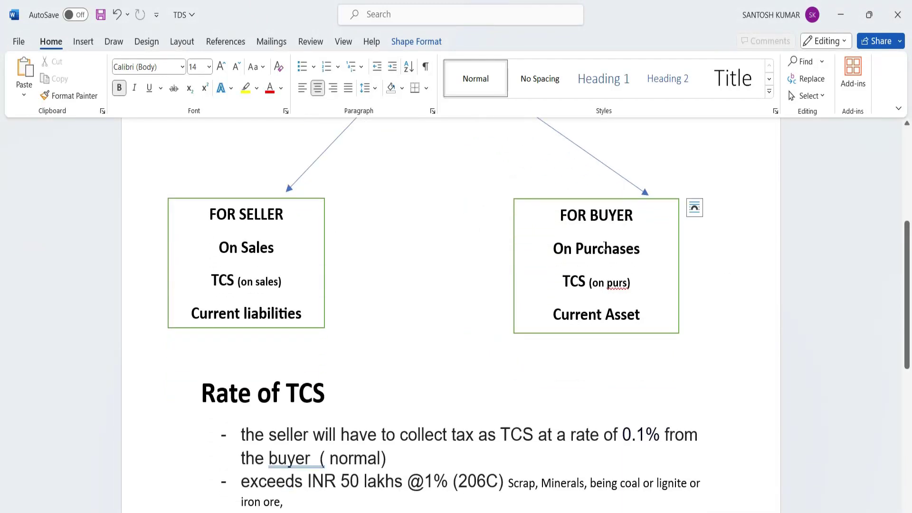
pyautogui.hotkey('alt', 'Tab')
pyautogui.hotkey('alt', 'Tab')
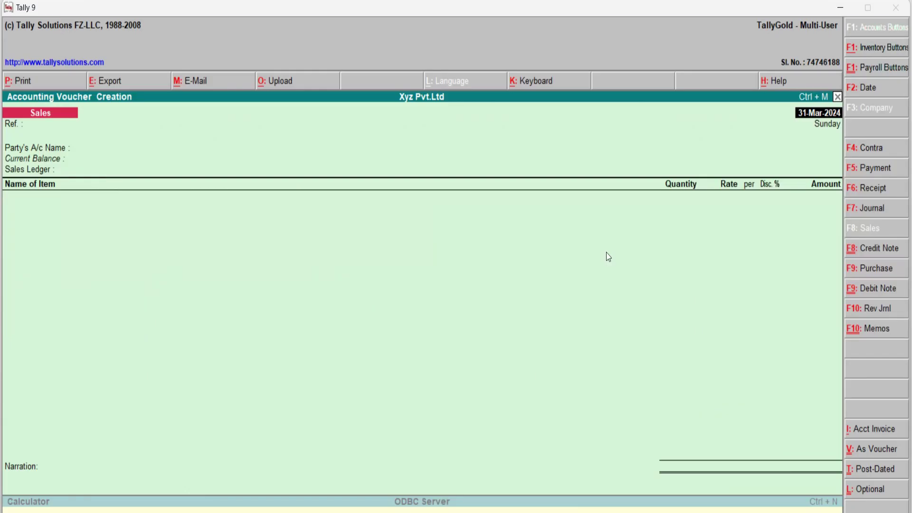
# - Start a purchase voucher dated 31-Mar-2024 with reference 4548
pyautogui.click(873, 269)
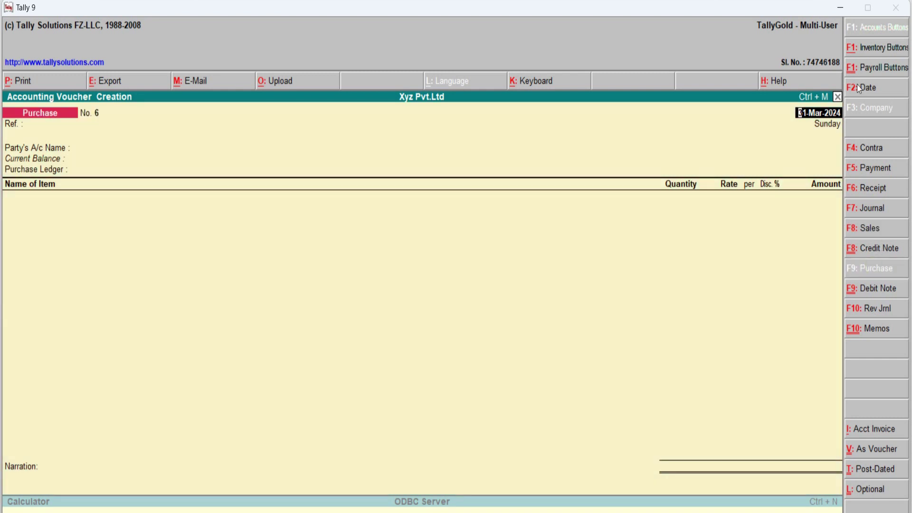
pyautogui.press('Return')
pyautogui.write('4548')
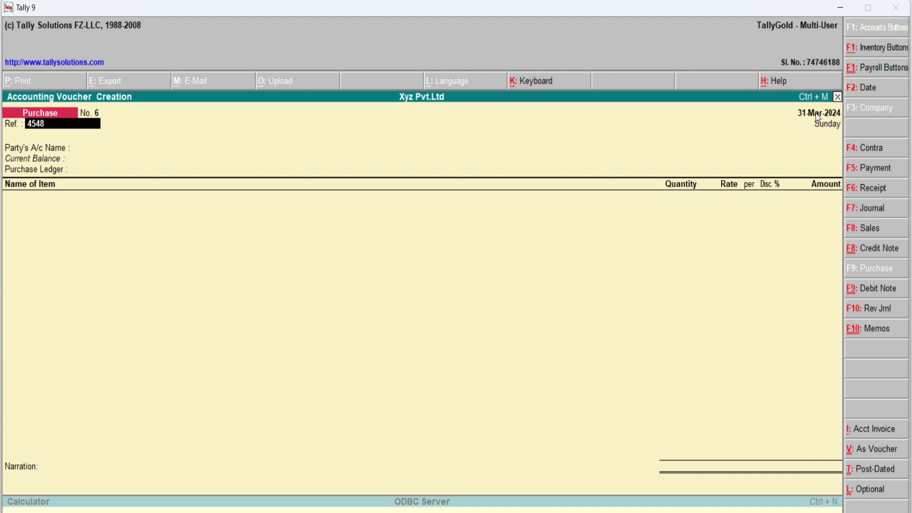
pyautogui.press('Return')
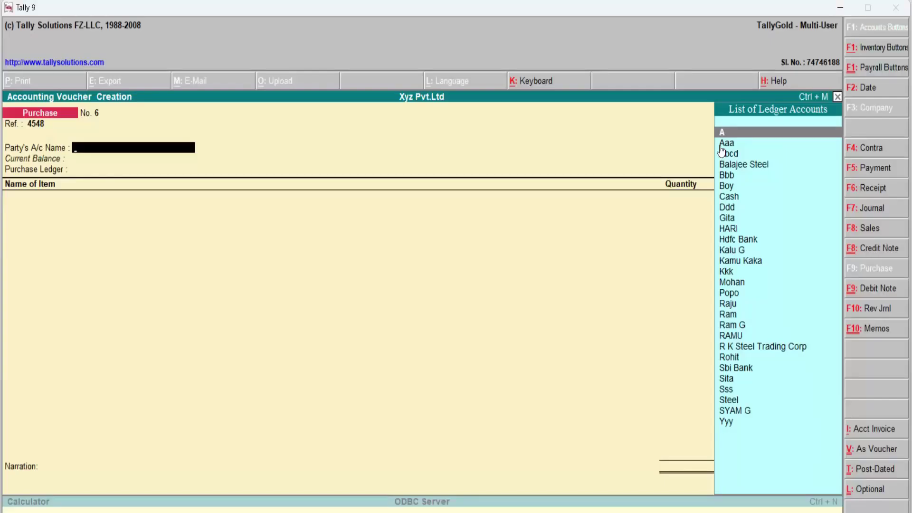
# - Create a party ledger named Birds under Sundry Creditors and use it as the purchase voucher's party account
pyautogui.hotkey('alt', 'c')
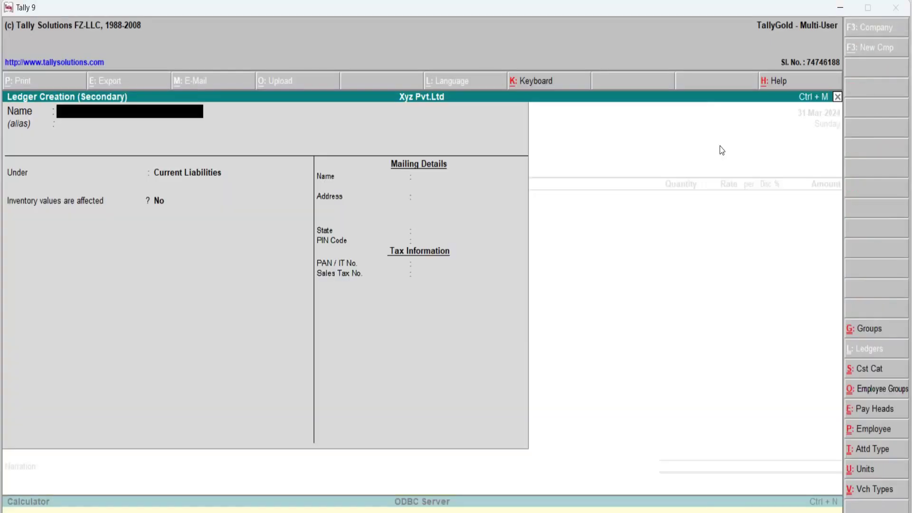
pyautogui.write('Birds')
pyautogui.press('Return')
pyautogui.press('Return')
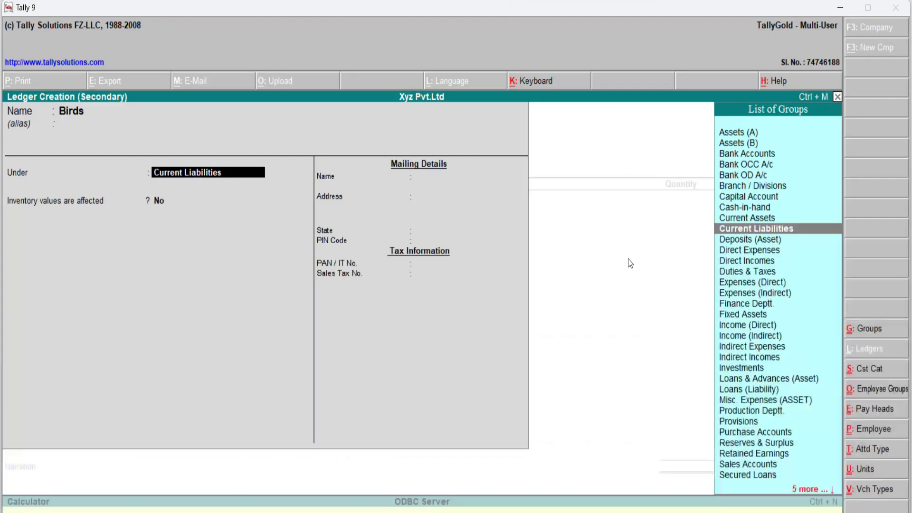
pyautogui.press('BackSpace')
pyautogui.write('Sun')
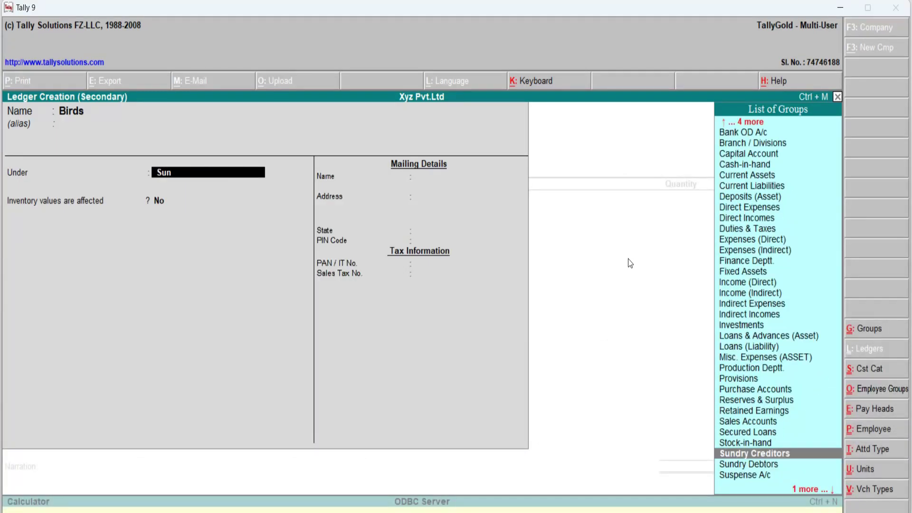
pyautogui.press('Return')
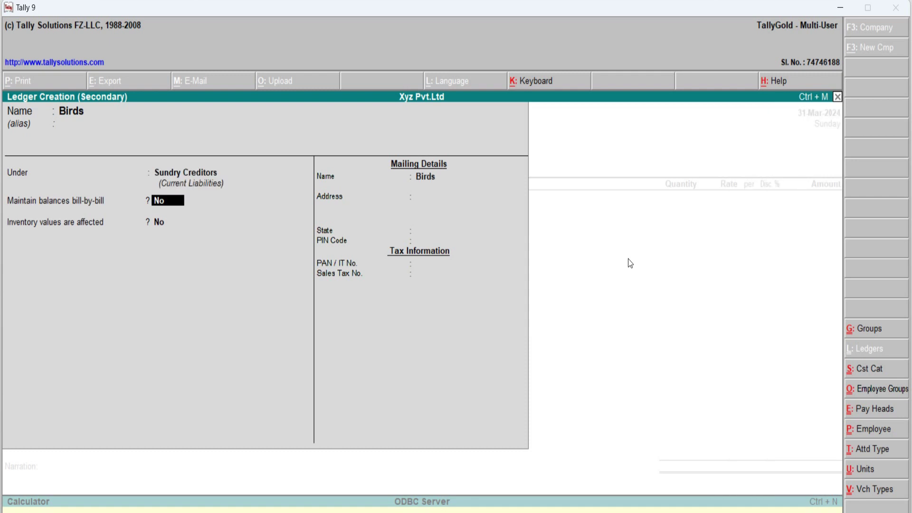
pyautogui.hotkey('ctrl', 'a')
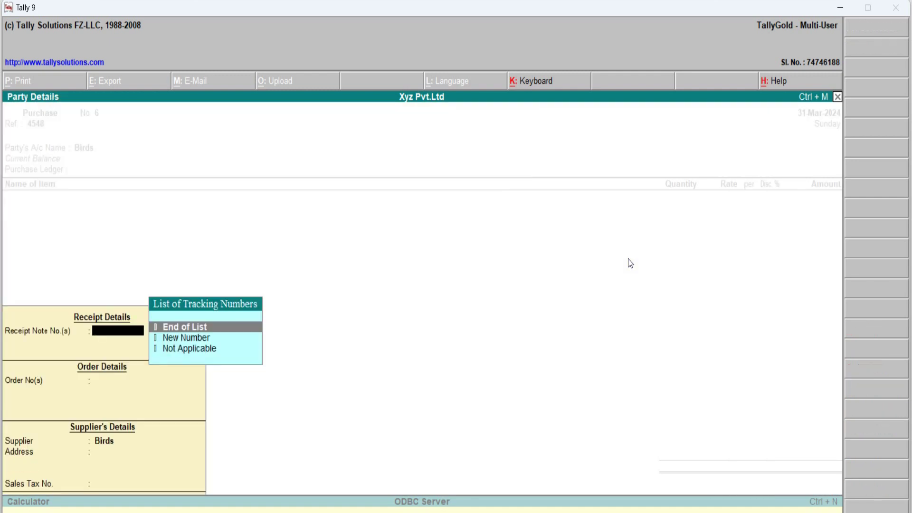
# - Choose Purchases (Inter) as the purchase ledger and add the Scraps item with tracking and order numbers Not Applicable
pyautogui.hotkey('ctrl', 'a')
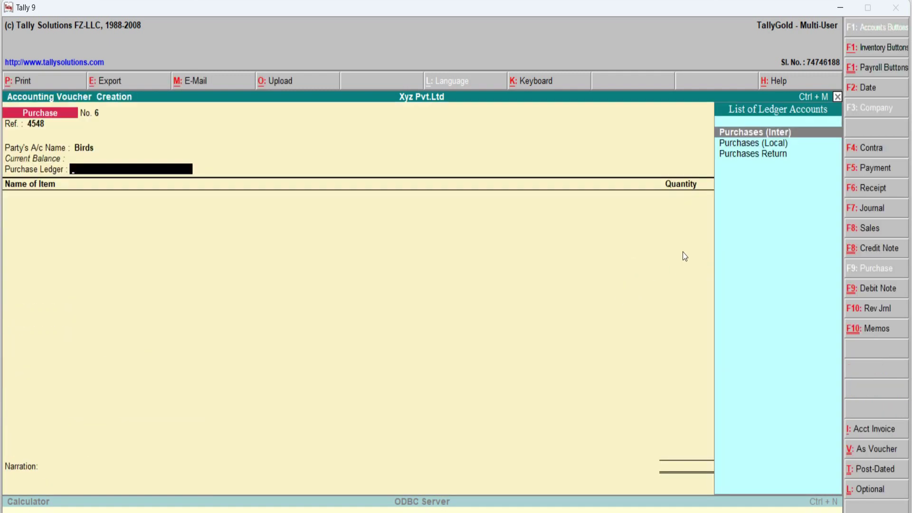
pyautogui.press('Return')
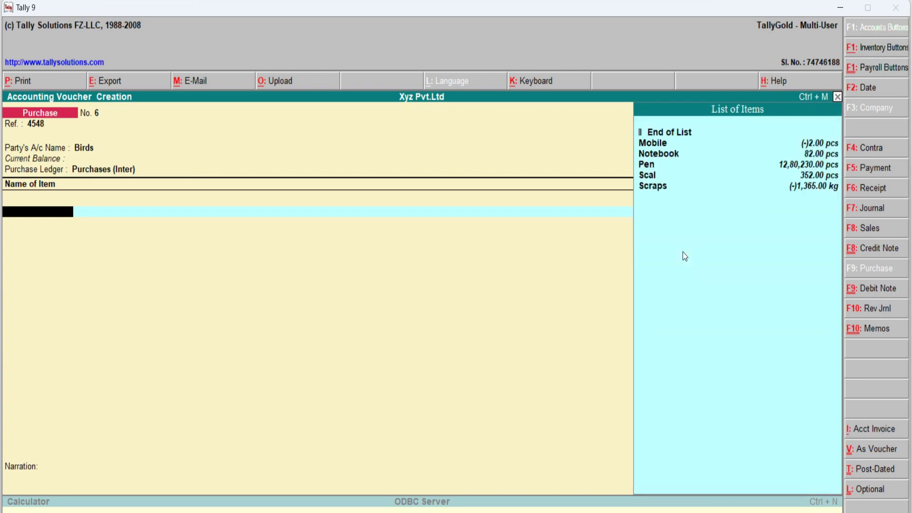
pyautogui.press('Down')
pyautogui.press('Down')
pyautogui.press('Down')
pyautogui.press('Down')
pyautogui.press('Down')
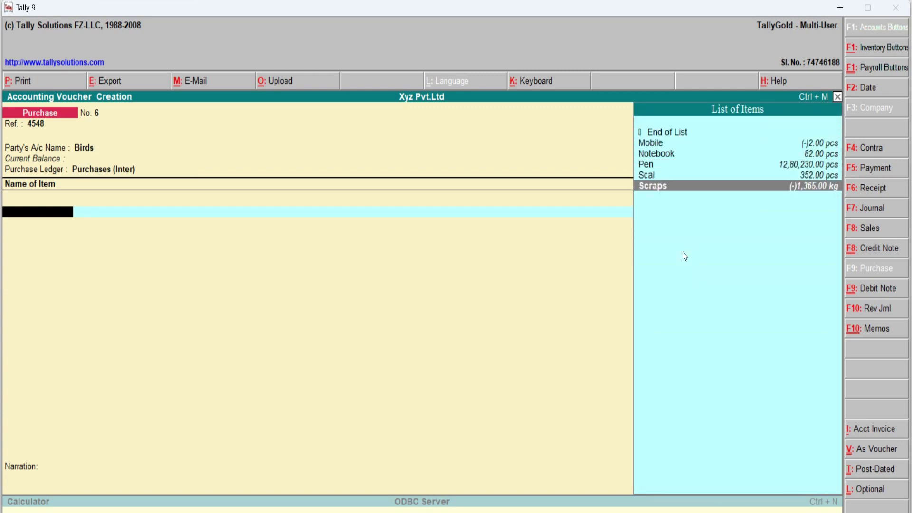
pyautogui.press('Return')
pyautogui.press('Down')
pyautogui.press('Return')
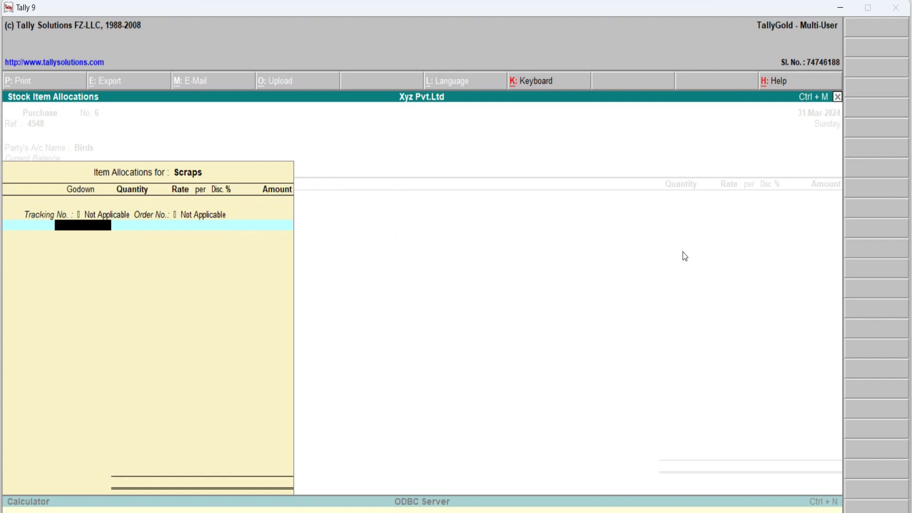
# - Allocate 1365 kg of Scraps to the Laxmi Nagar godown, checking the quantity and rate on the invoice photo
pyautogui.press('Return')
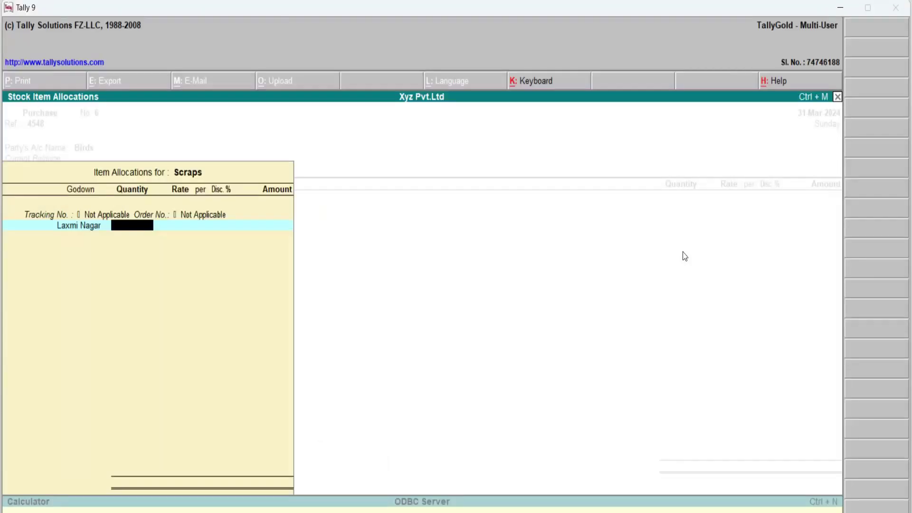
pyautogui.write('1000')
pyautogui.press('Return')
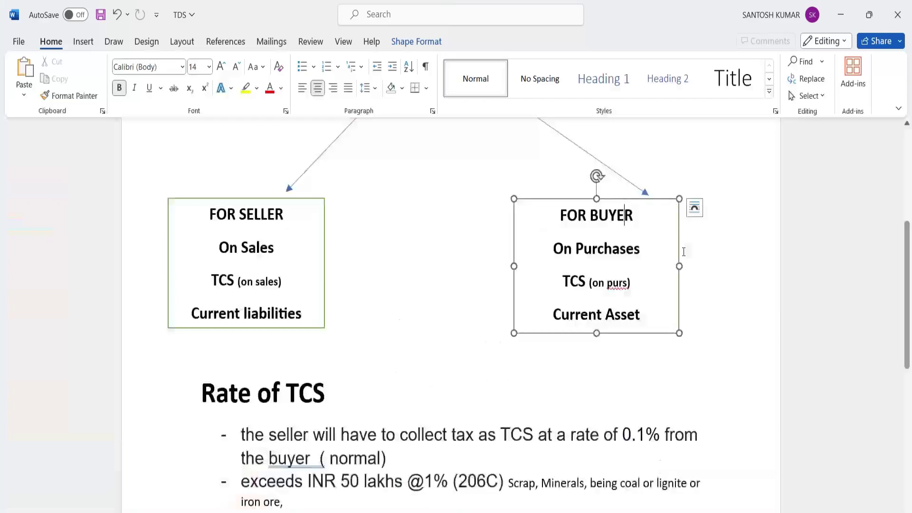
pyautogui.hotkey('alt', 'Tab')
pyautogui.hotkey('alt', 'Tab')
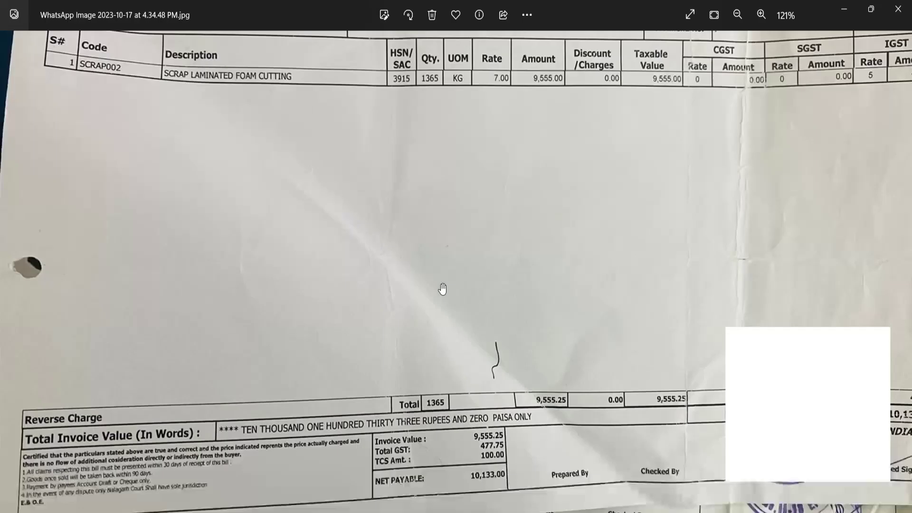
pyautogui.scroll(1, 370, 146)
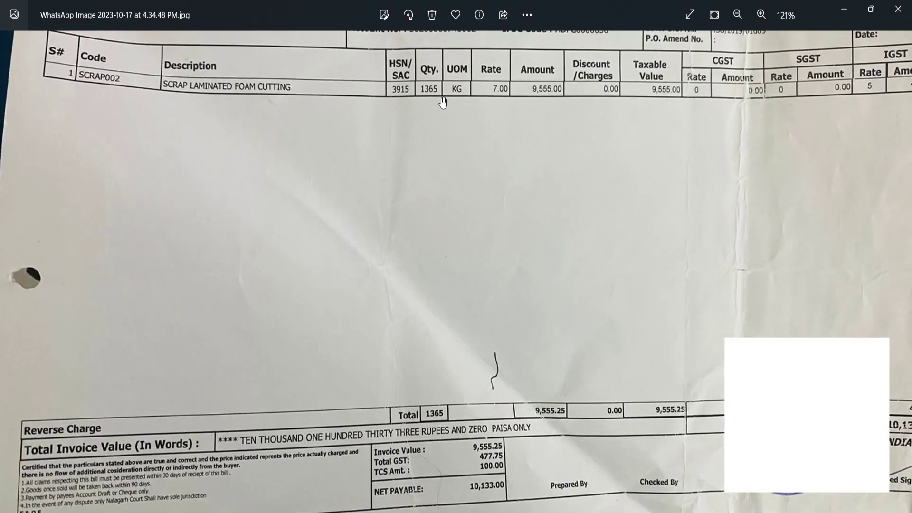
pyautogui.hotkey('alt', 'Tab')
pyautogui.hotkey('alt', 'Tab')
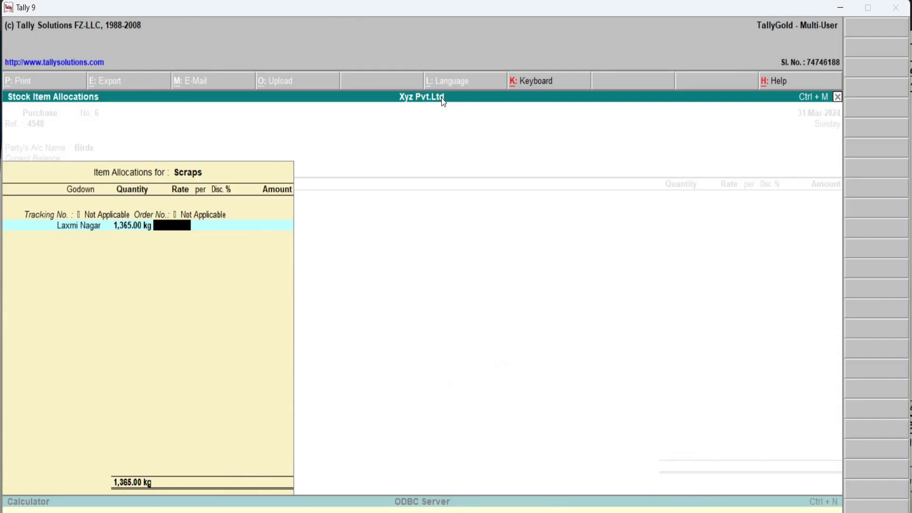
# - Set the Scraps rate to 7.00 per kg and accept the item line on the purchase voucher
pyautogui.write('7')
pyautogui.press('Return')
pyautogui.press('Return')
pyautogui.press('Return')
pyautogui.press('Return')
pyautogui.press('Return')
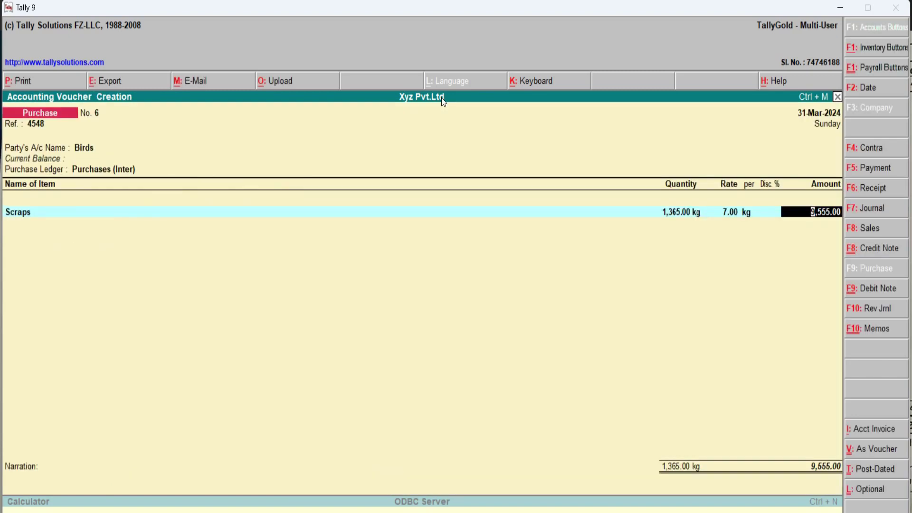
pyautogui.press('Return')
pyautogui.press('Return')
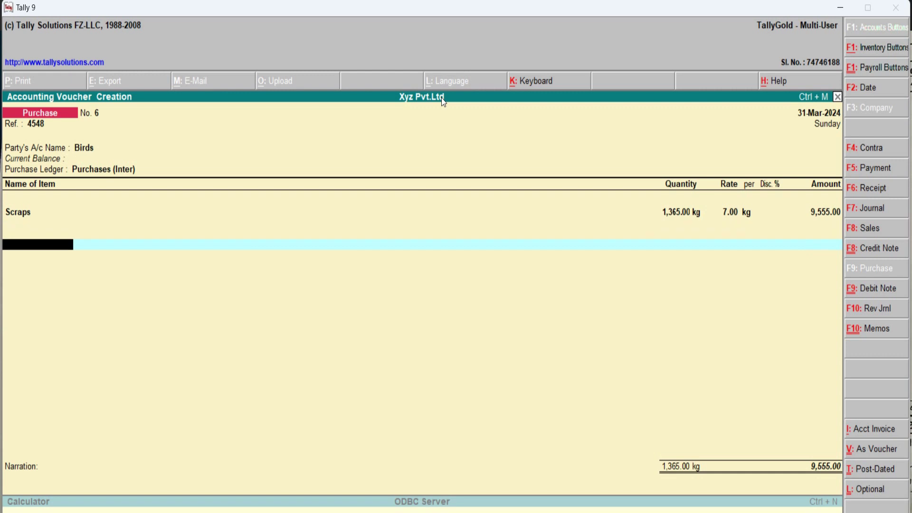
# - Add the IGST ledger to the purchase voucher at 5 %
pyautogui.write('ig')
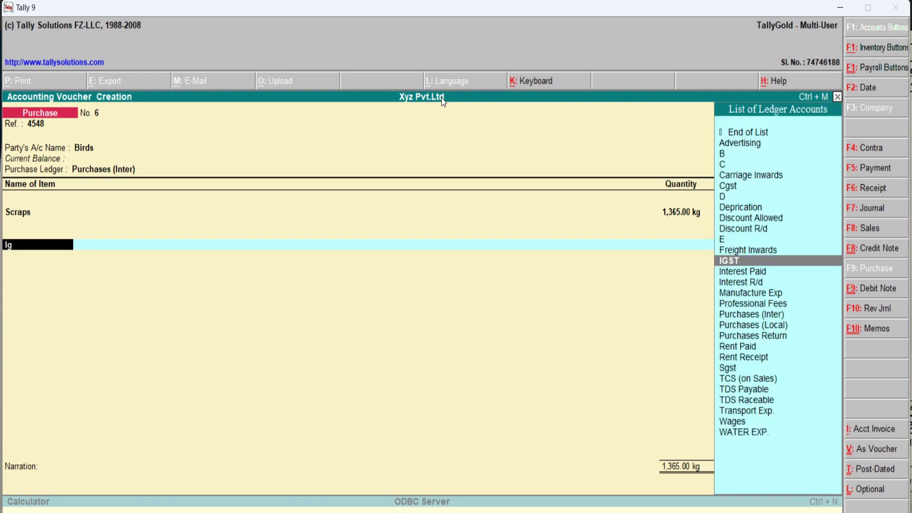
pyautogui.press('Return')
pyautogui.write('5')
pyautogui.press('Return')
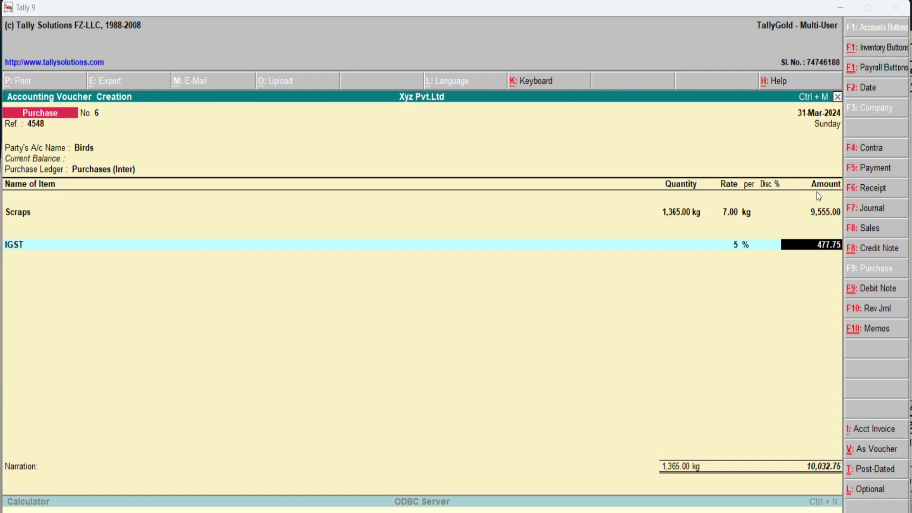
# - Check the invoice value on the photo and set the Scraps amount to 9,555.25
pyautogui.hotkey('alt', 'Tab')
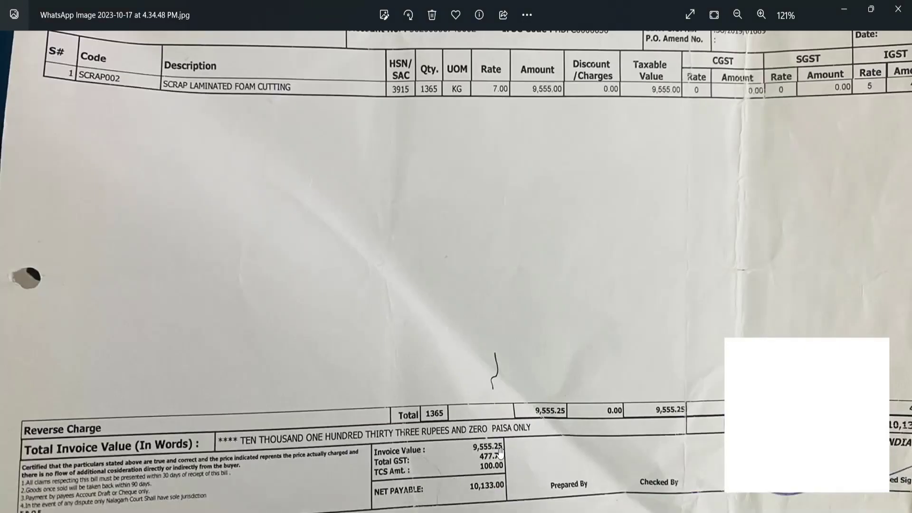
pyautogui.hotkey('alt', 'Tab')
pyautogui.click(830, 215)
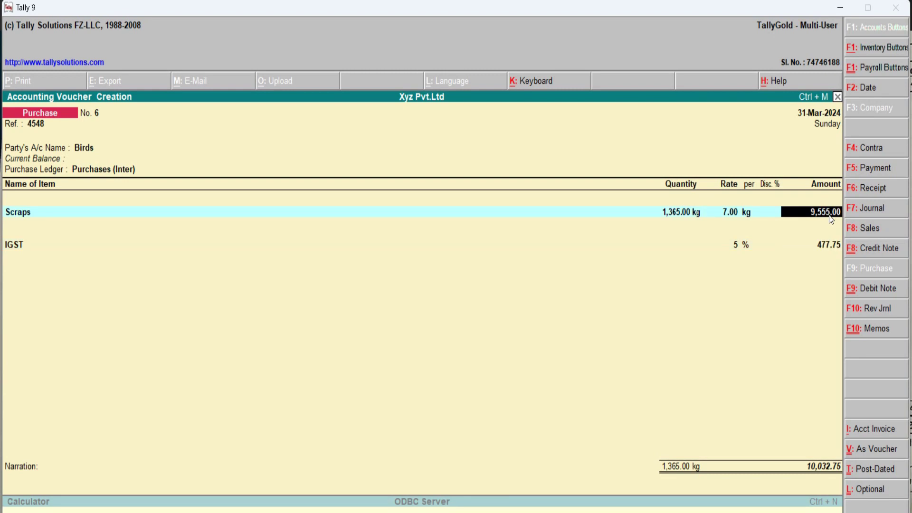
pyautogui.press('BackSpace')
pyautogui.press('BackSpace')
pyautogui.write('25')
pyautogui.press('Return')
pyautogui.press('Return')
pyautogui.press('Return')
pyautogui.press('Return')
# - Compare the GST total with the invoice photo and set the IGST amount to 477.75
pyautogui.hotkey('alt', 'Tab')
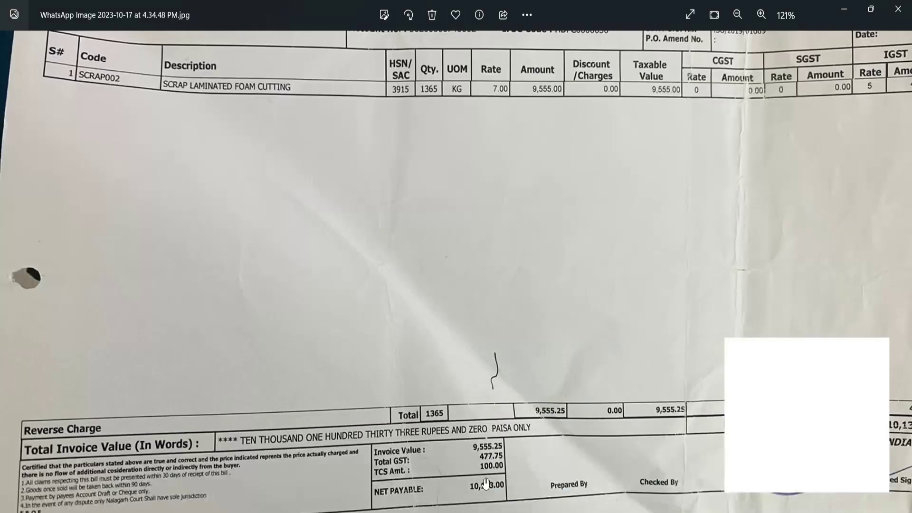
pyautogui.hotkey('alt', 'Tab')
pyautogui.click(837, 245)
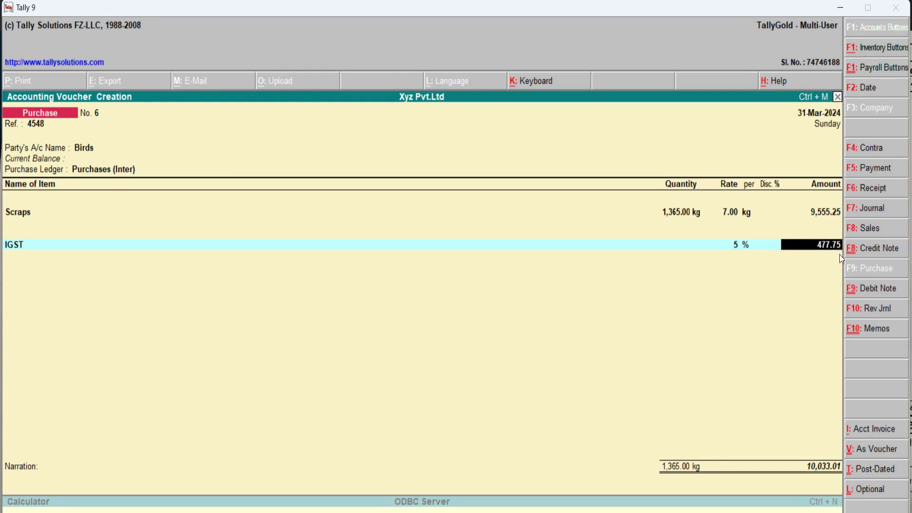
pyautogui.write('5')
pyautogui.press('Return')
# - Start a new ledger from the voucher and name it TCS (on Purs), using the buyer-side name in the Word notes
pyautogui.hotkey('alt', 'c')
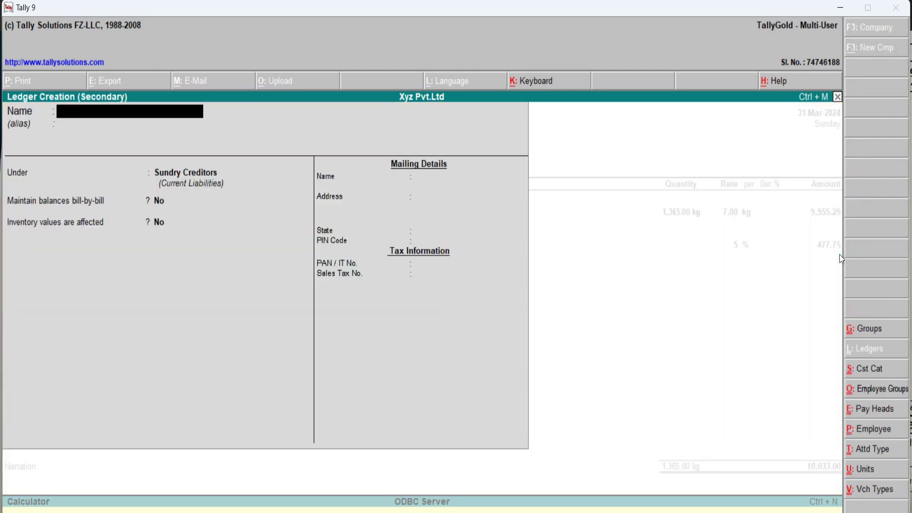
pyautogui.hotkey('alt', 'Tab')
pyautogui.hotkey('alt', 'Tab')
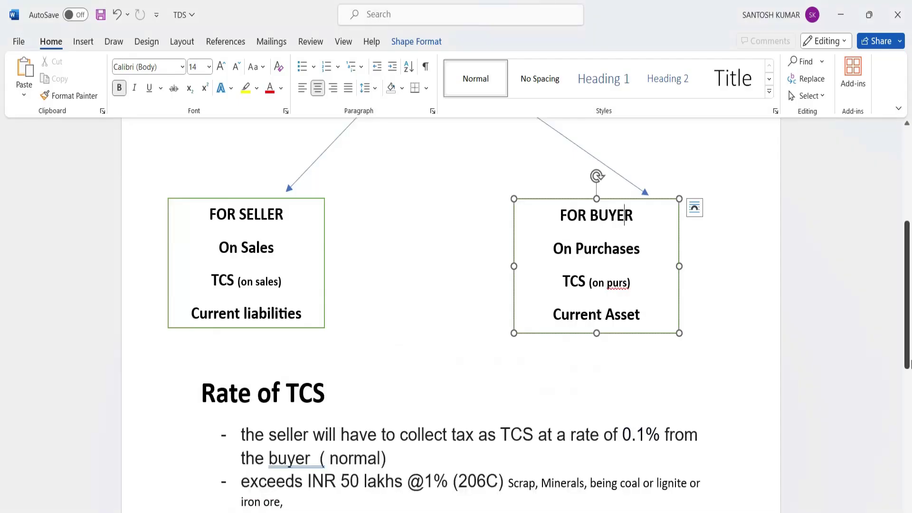
pyautogui.moveTo(562, 280); pyautogui.dragTo(632, 285)
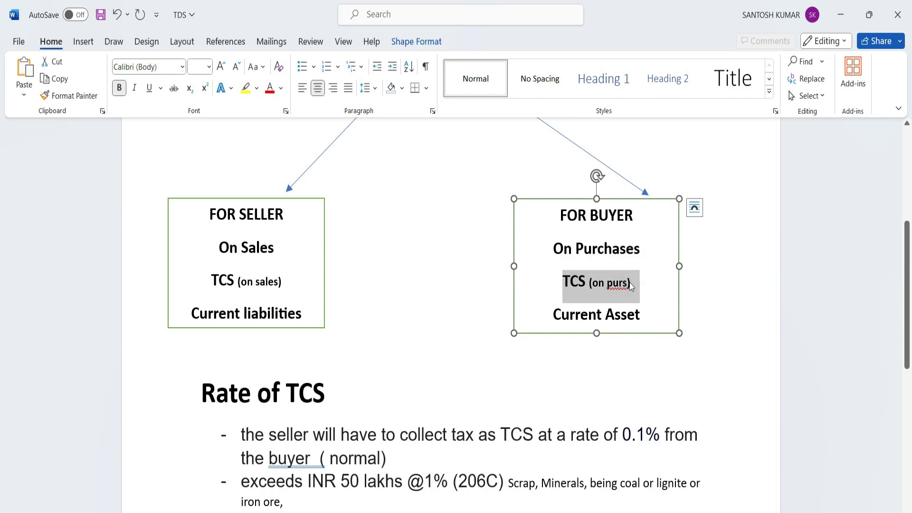
pyautogui.hotkey('alt', 'Tab')
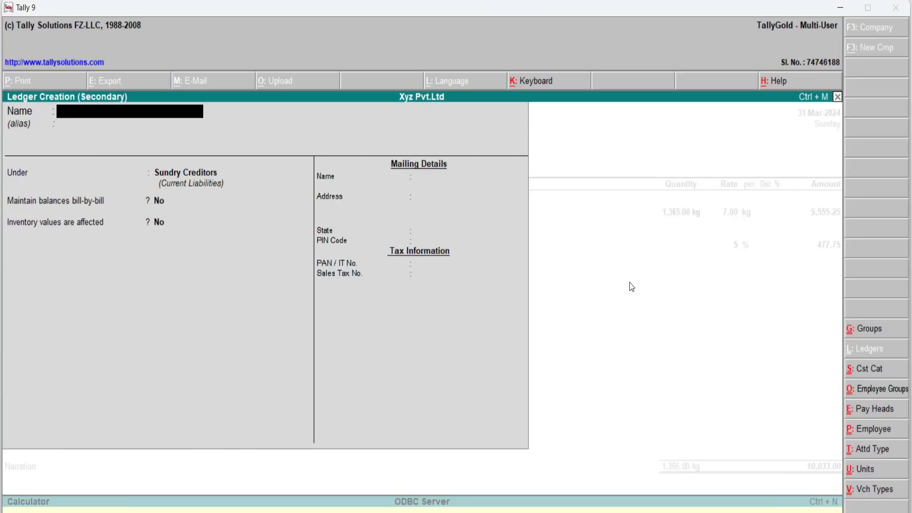
pyautogui.hotkey('ctrl', 'alt', 'v')
pyautogui.press('Return')
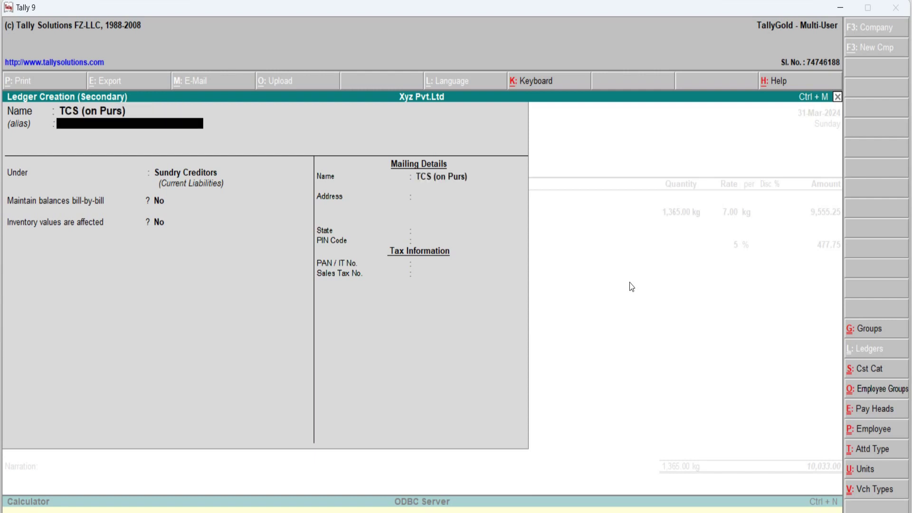
pyautogui.press('Return')
pyautogui.write('Sun')
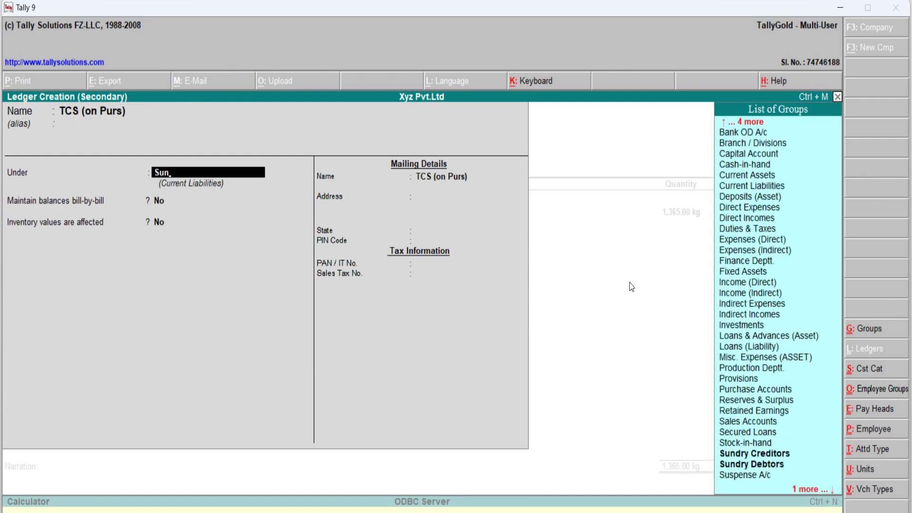
pyautogui.press('BackSpace')
pyautogui.press('BackSpace')
pyautogui.press('BackSpace')
pyautogui.press('BackSpace')
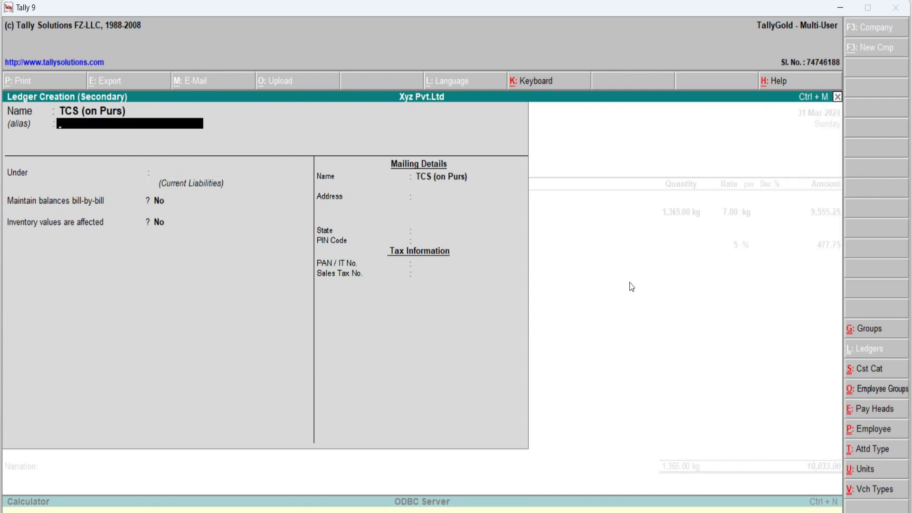
# - Place the TCS (on Purs) ledger under Current Assets with inventory values not affected, and save it
pyautogui.press('Return')
pyautogui.write('Cu')
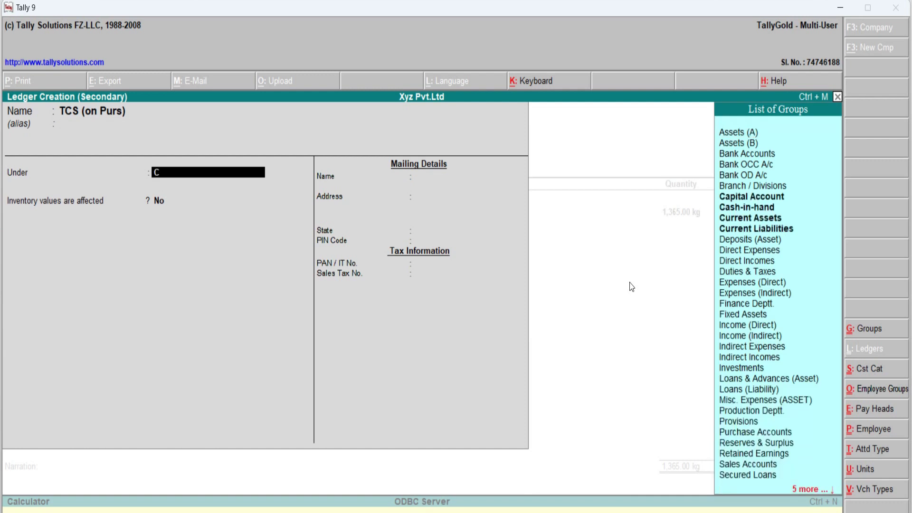
pyautogui.press('Return')
pyautogui.press('Return')
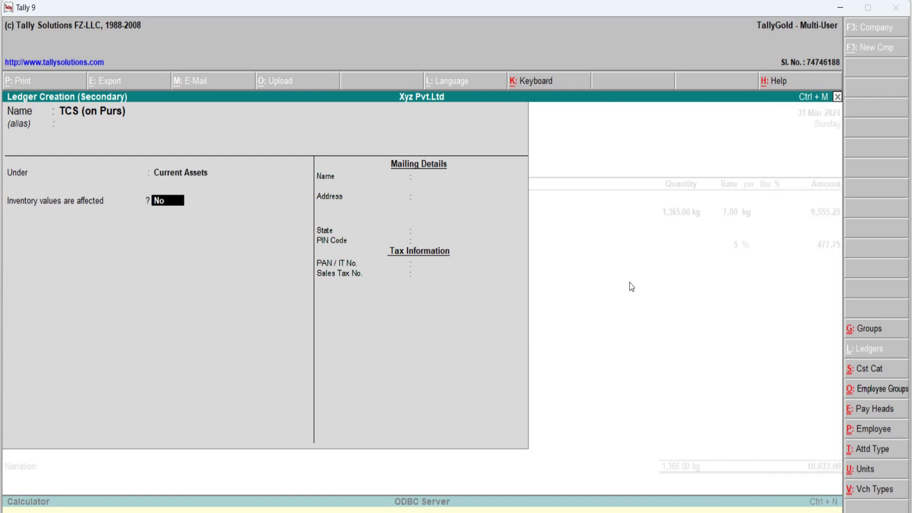
pyautogui.press('Return')
pyautogui.press('Return')
# - Check the TCS amount on the invoice photo and enter 100 for TCS (on Purs) in the purchase voucher
pyautogui.hotkey('alt', 'Tab')
pyautogui.hotkey('alt', 'Tab')
pyautogui.press('Tab')
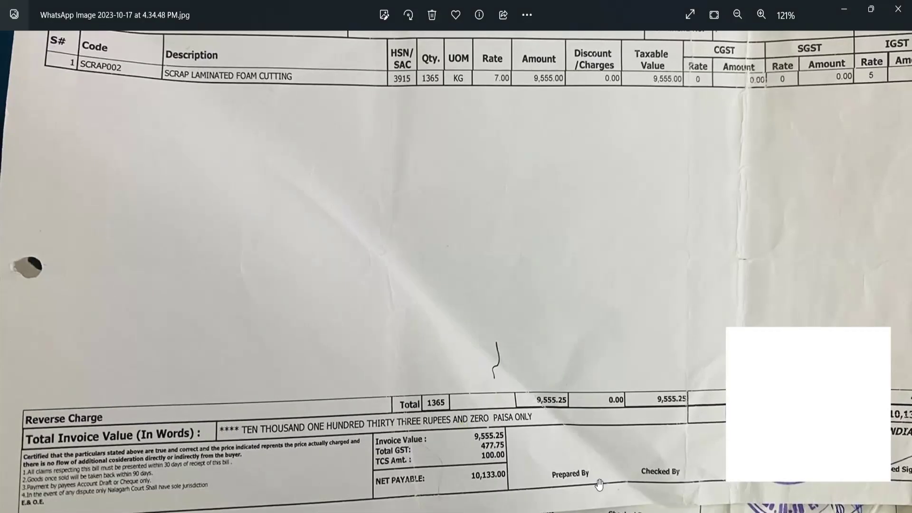
pyautogui.hotkey('alt', 'Tab')
pyautogui.hotkey('alt', 'Tab')
pyautogui.write('100')
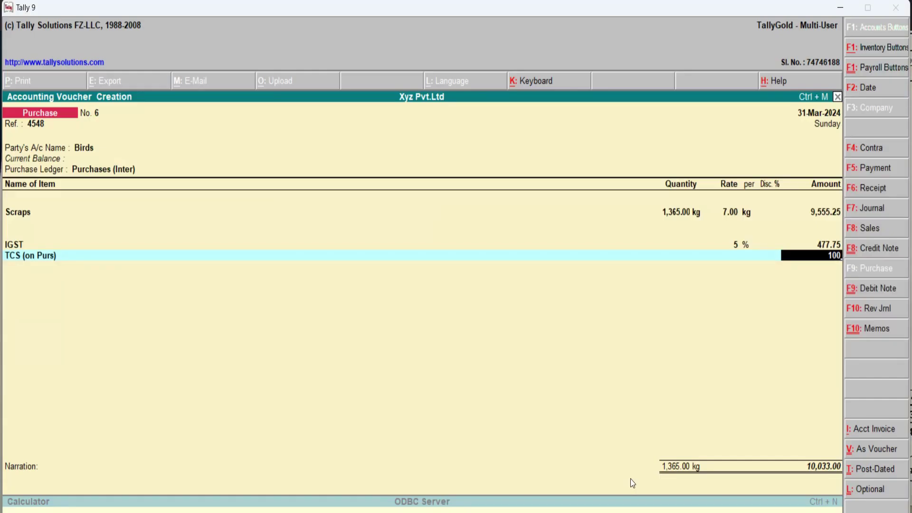
pyautogui.press('Return')
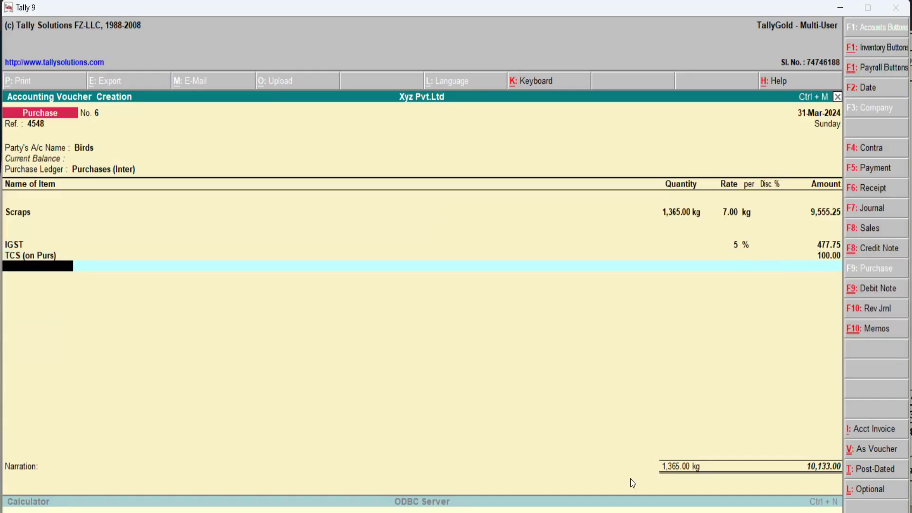
# - Compare the voucher total with the invoice's net payable and save the purchase voucher without a narration
pyautogui.press('Return')
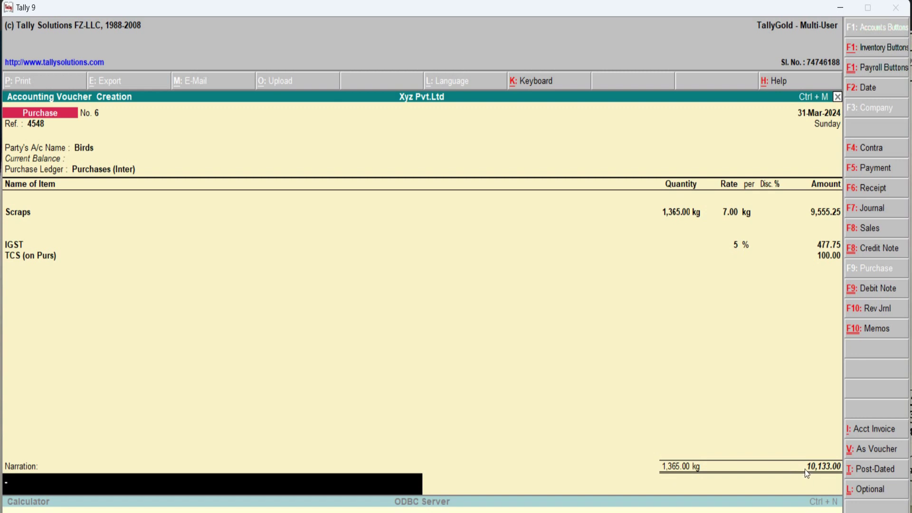
pyautogui.hotkey('alt', 'Tab')
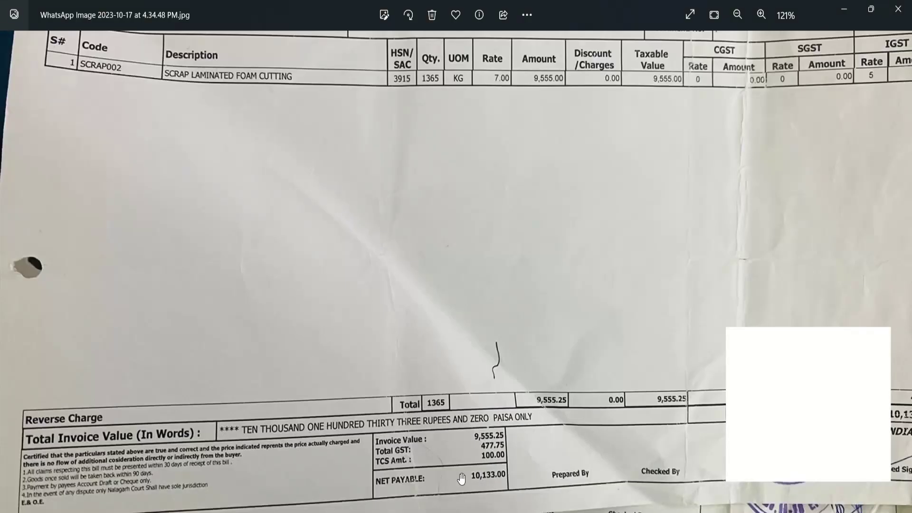
pyautogui.hotkey('alt', 'Tab')
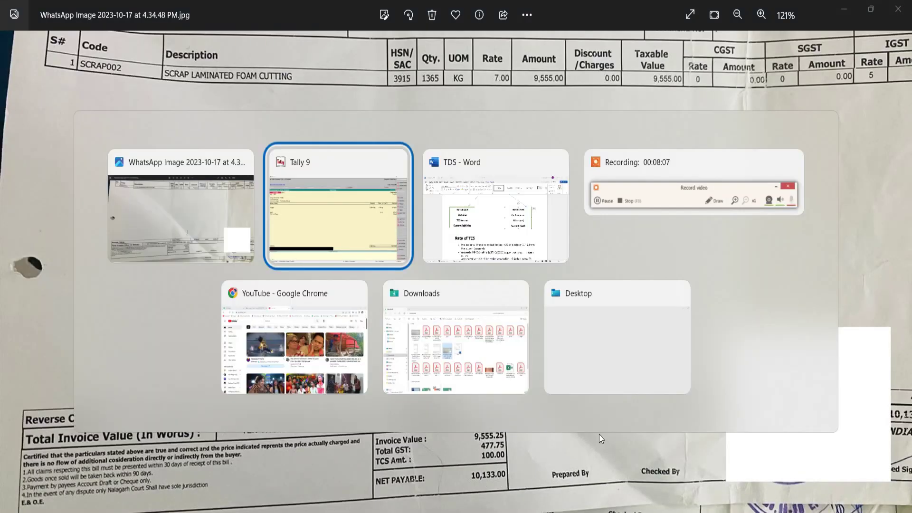
pyautogui.press('Return')
pyautogui.press('Return')
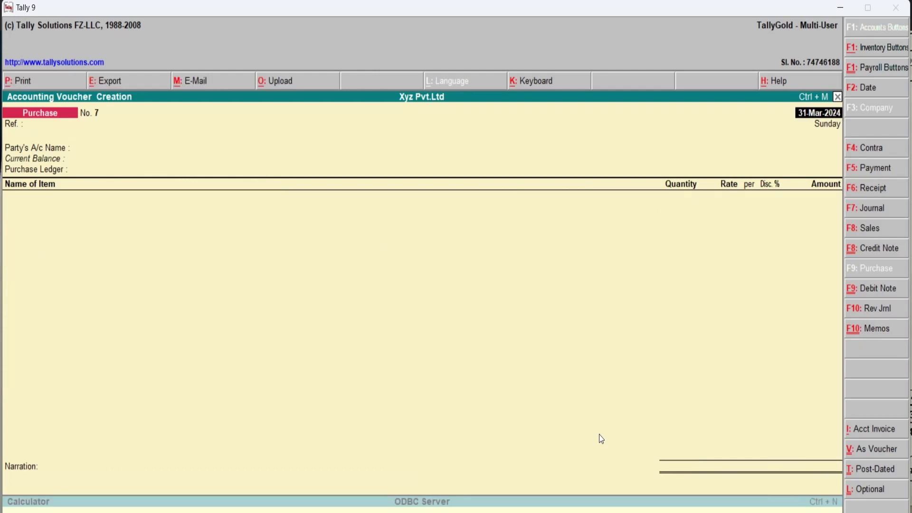
# - Return to the Gateway of Tally and open the Balance Sheet in detailed view
pyautogui.press('Escape')
pyautogui.press('Escape')
pyautogui.press('Escape')
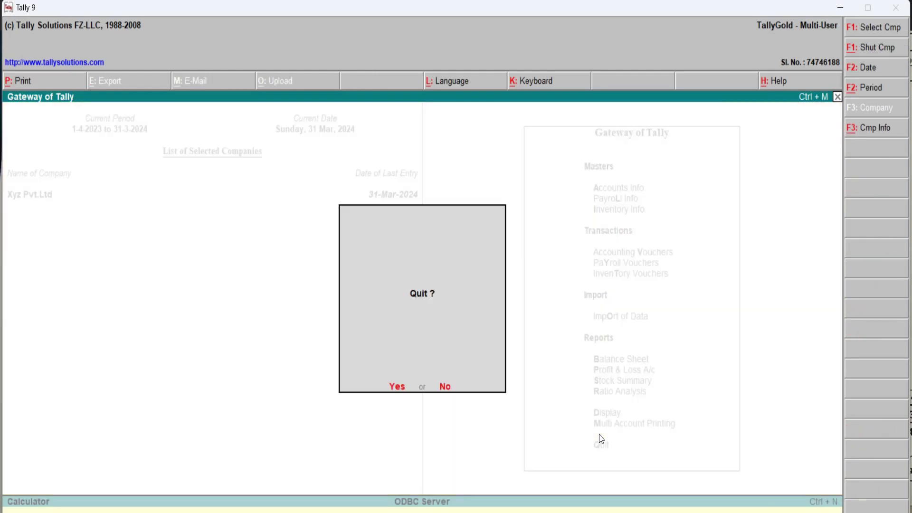
pyautogui.press('Escape')
pyautogui.press('b')
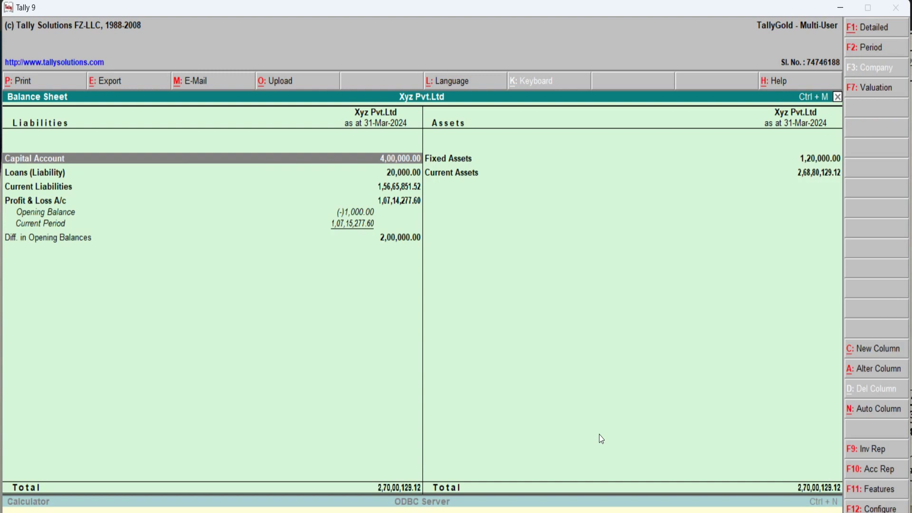
pyautogui.hotkey('alt', 'F1')
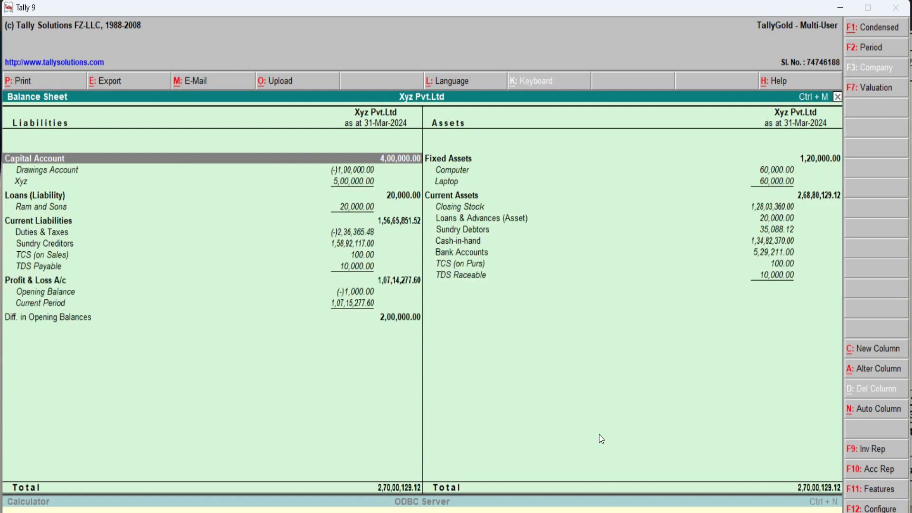
# - Examine TCS (on Purs) under Current Assets against TCS (on Sales) and TDS Payable under Current Liabilities
pyautogui.click(457, 266)
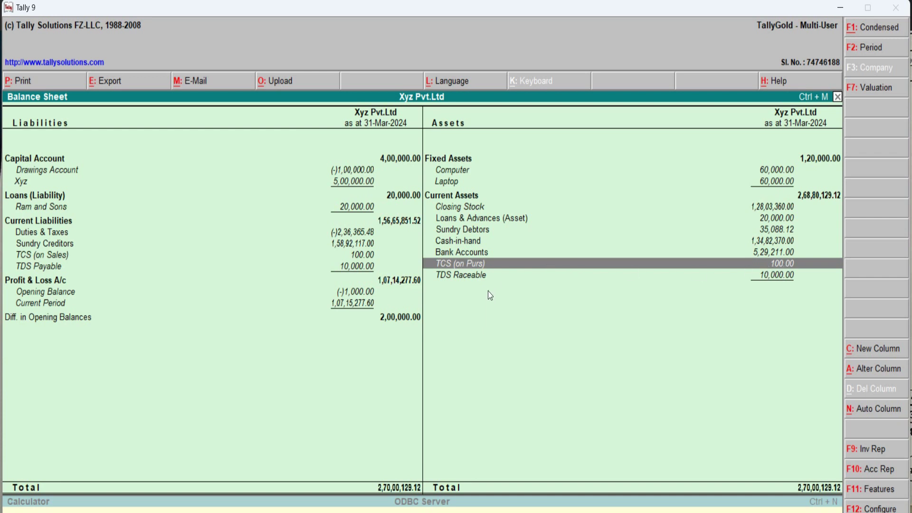
pyautogui.click(51, 268)
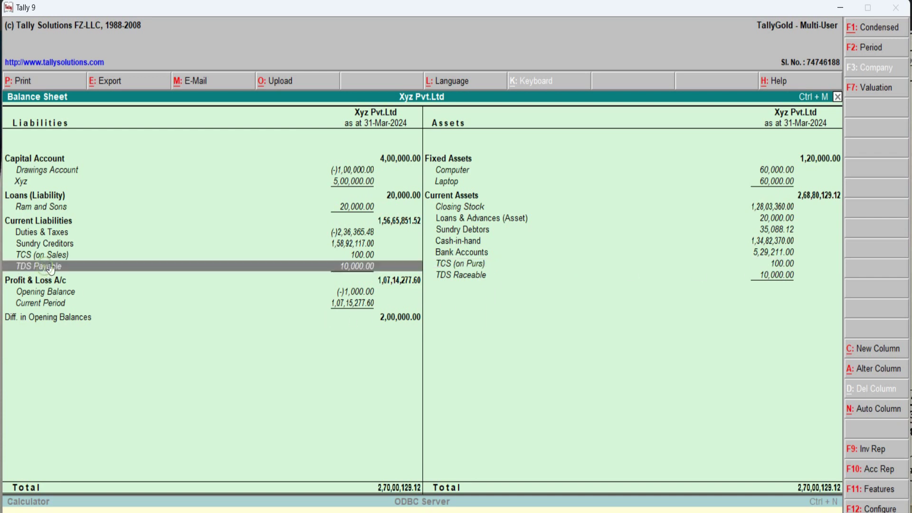
pyautogui.click(284, 258)
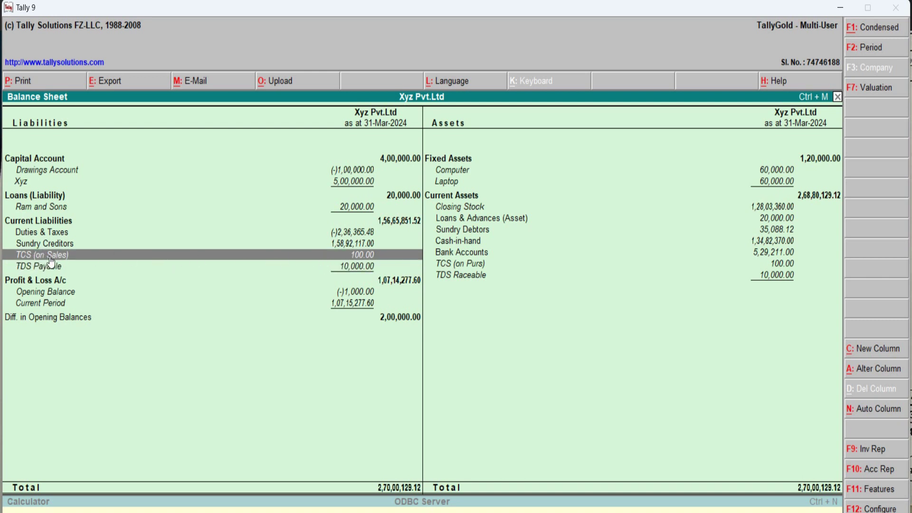
pyautogui.click(477, 265)
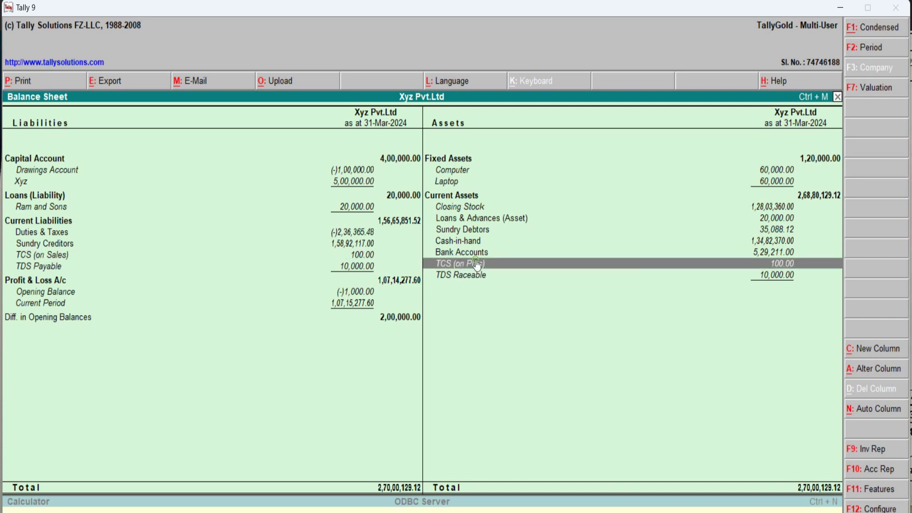